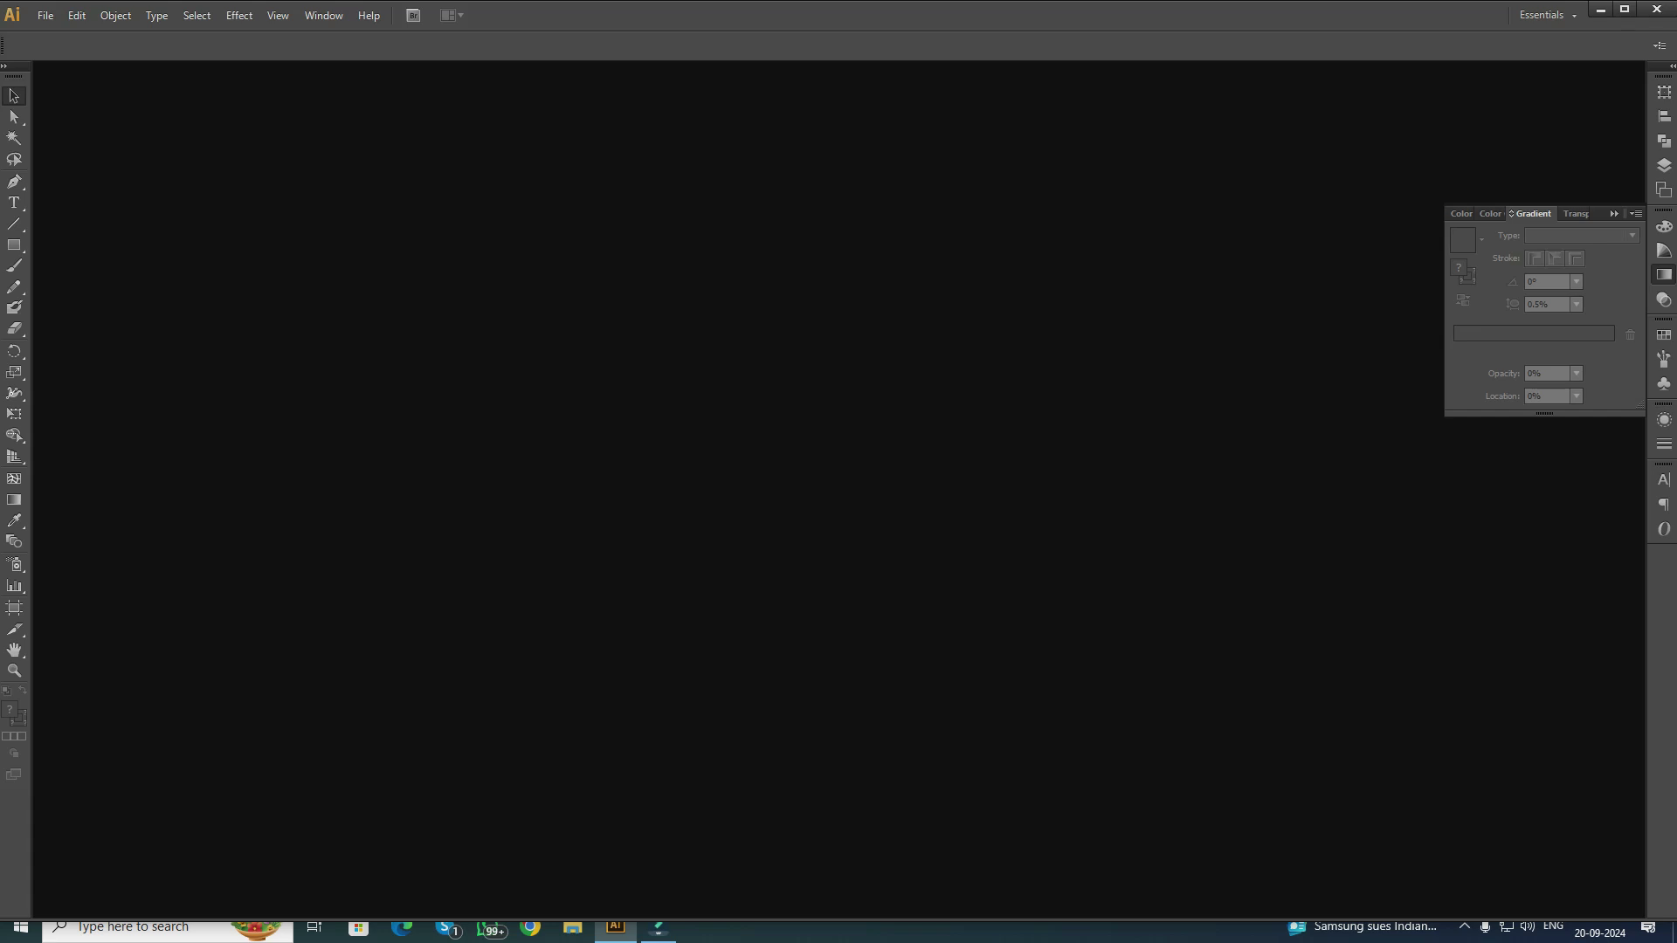
Open Illustrator's File menu with Alt+F to begin a new document
key(alt+f)
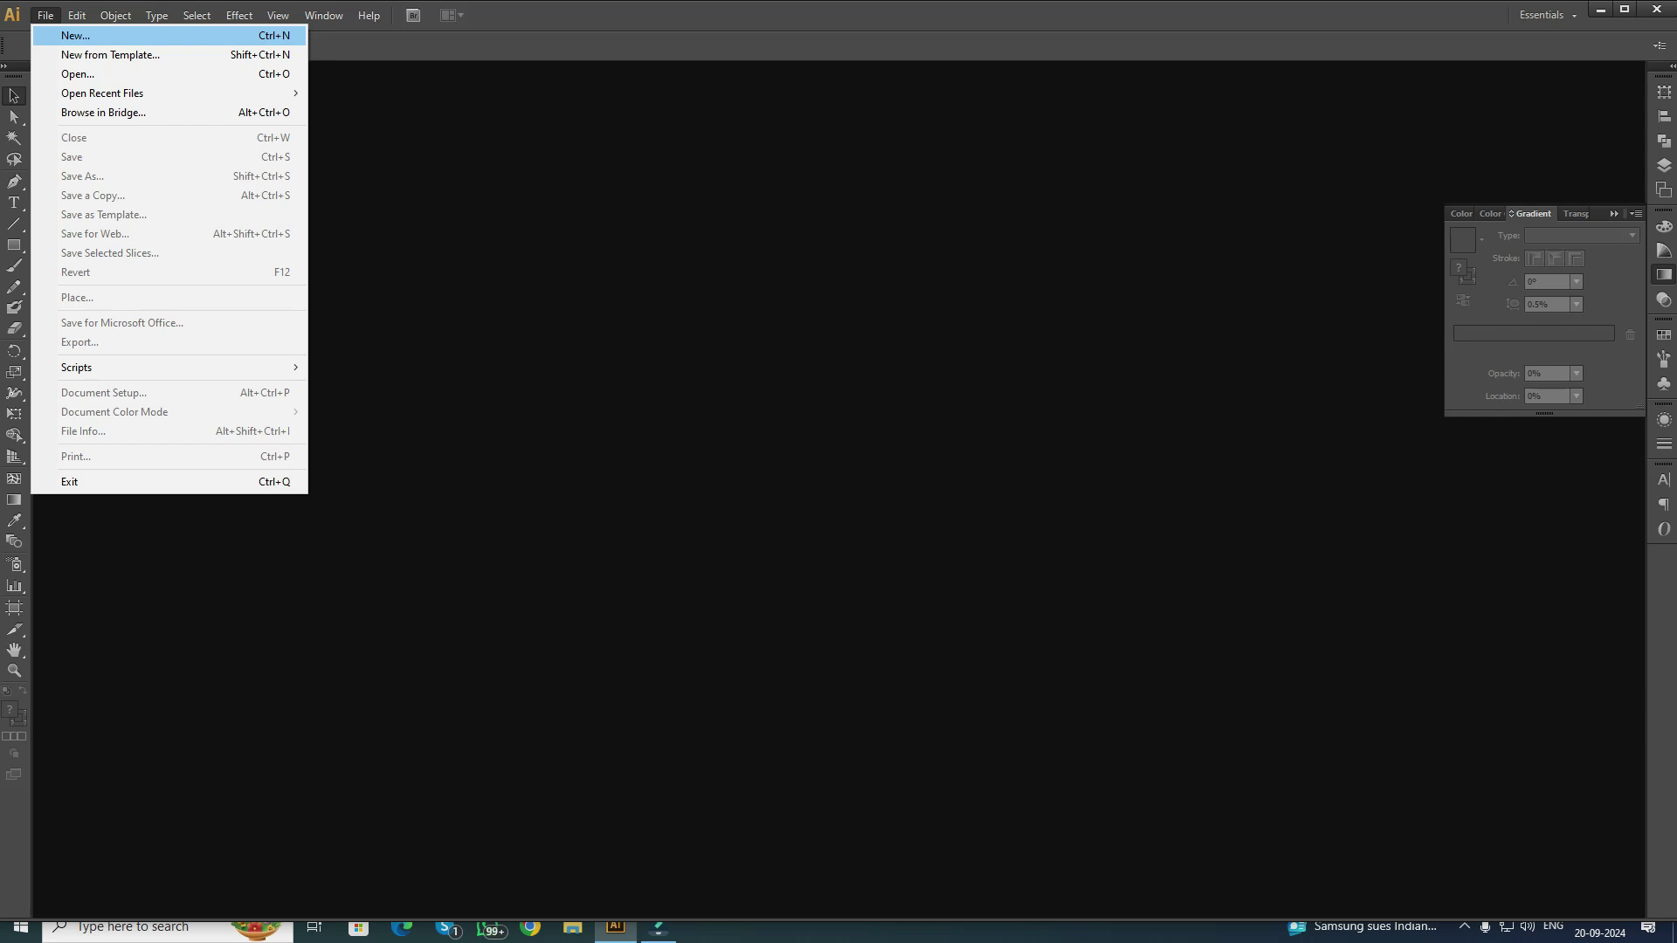
Choose New to bring up the New Document dialog with 3000 × 3000 px CMYK defaults
key(Return)
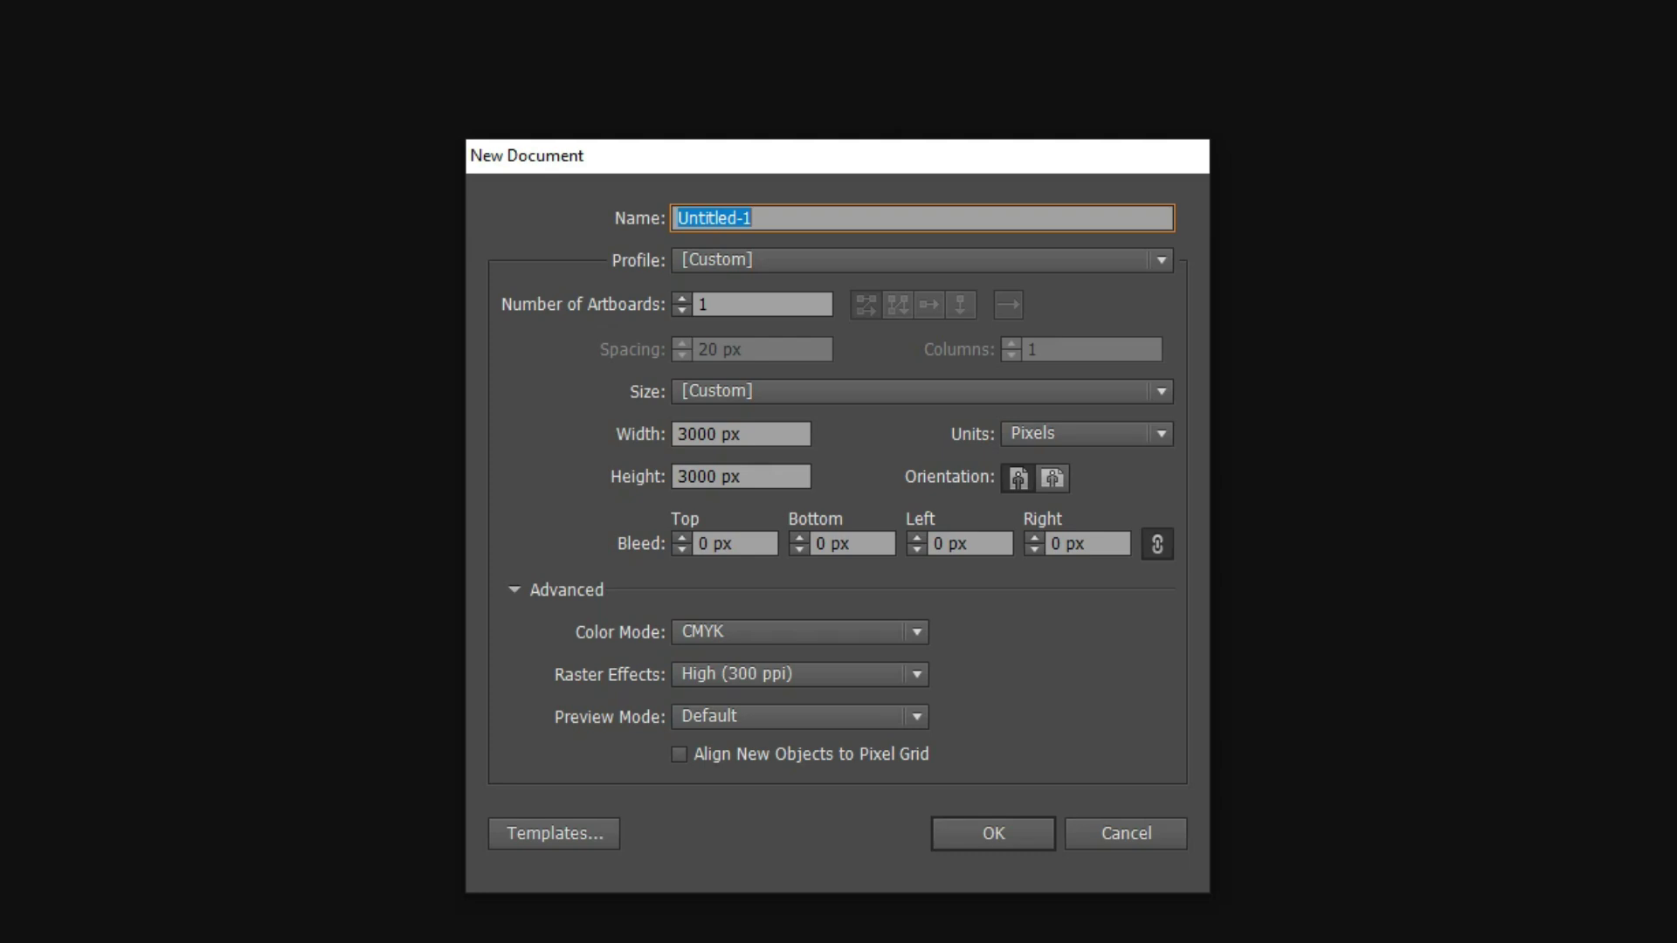
Name the document 'First Class' and open the Profile list
text(First Class)
click(829, 259)
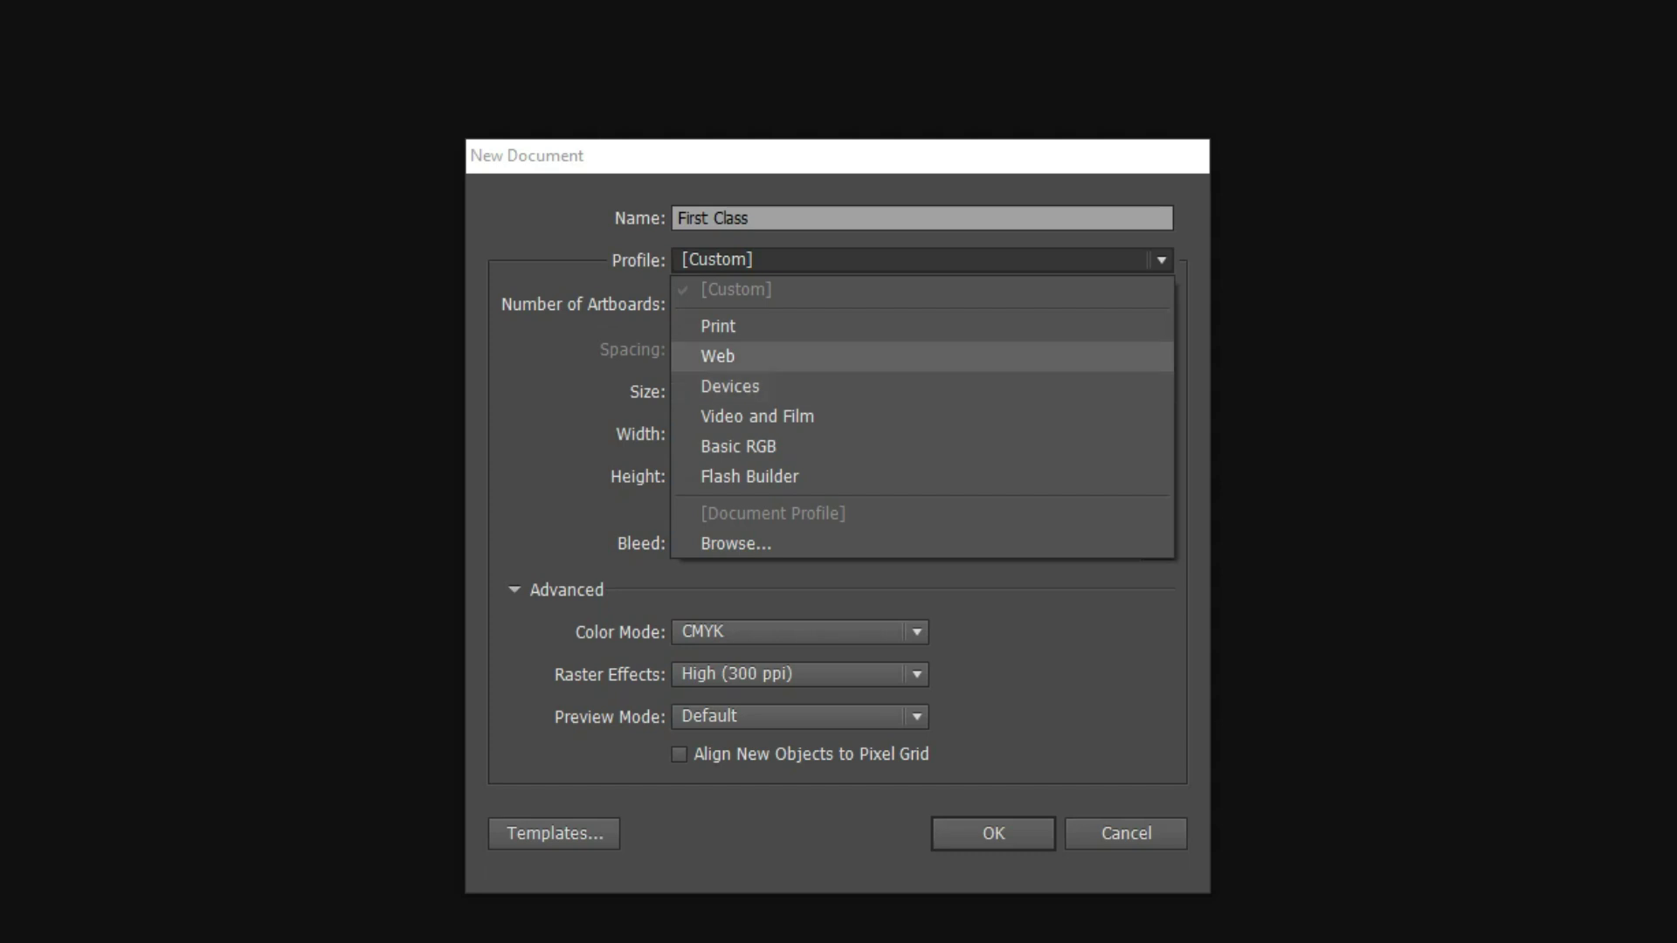
Switch the profile to Print, keeping the Letter 612 × 792 pt page size
key(Escape)
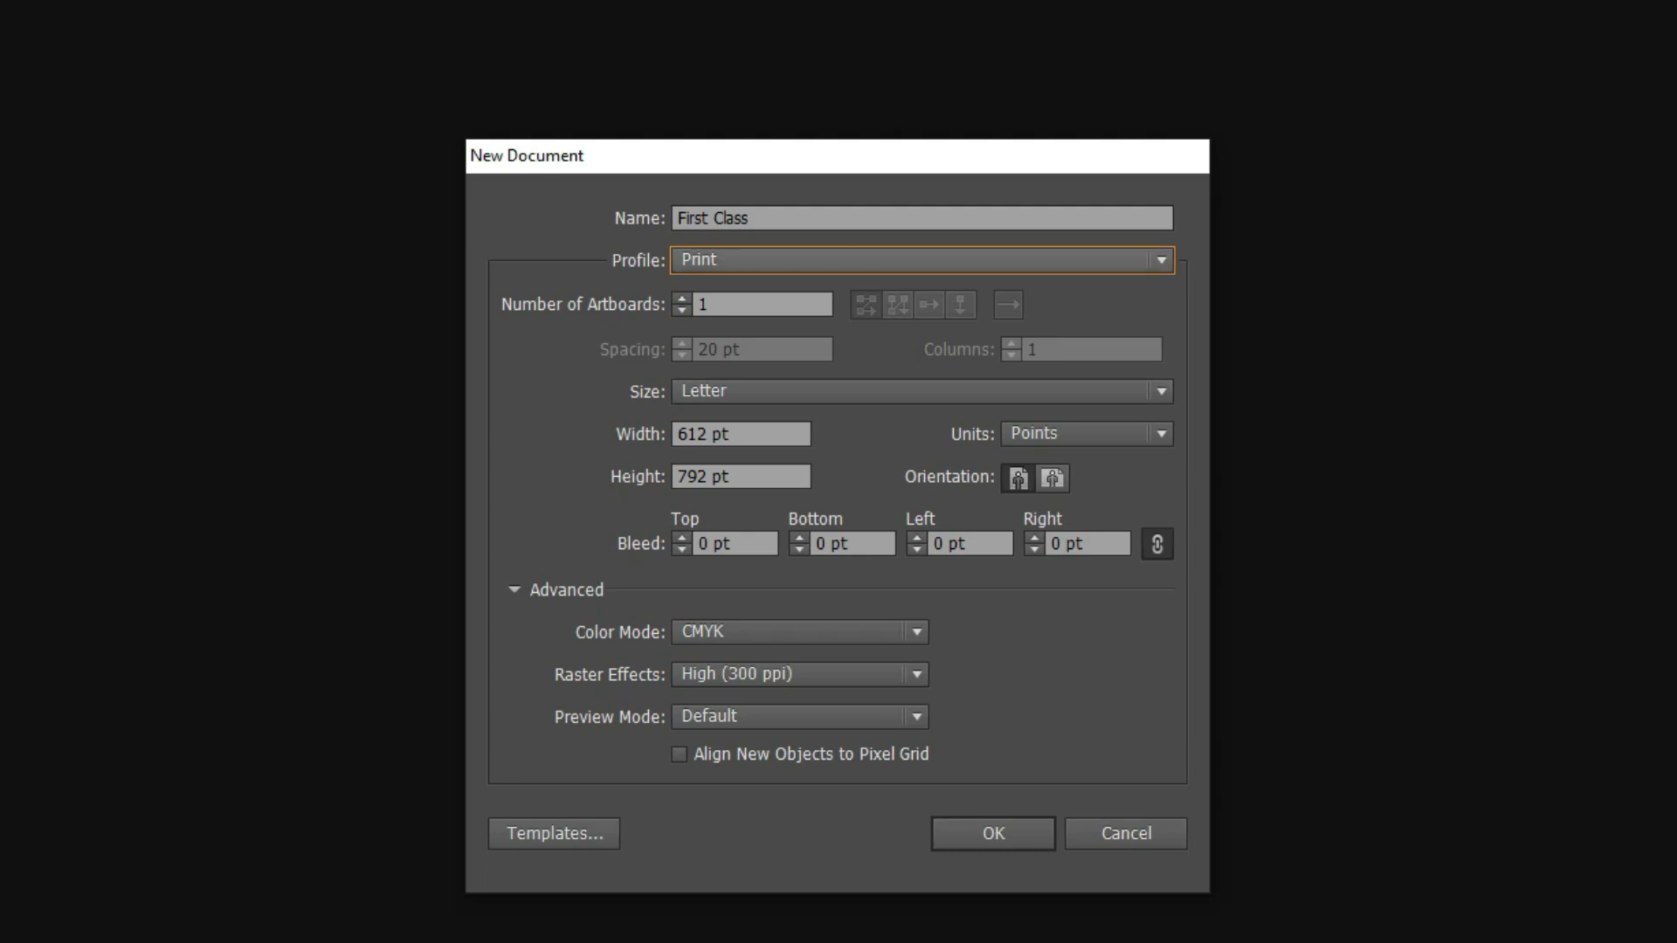
click(742, 260)
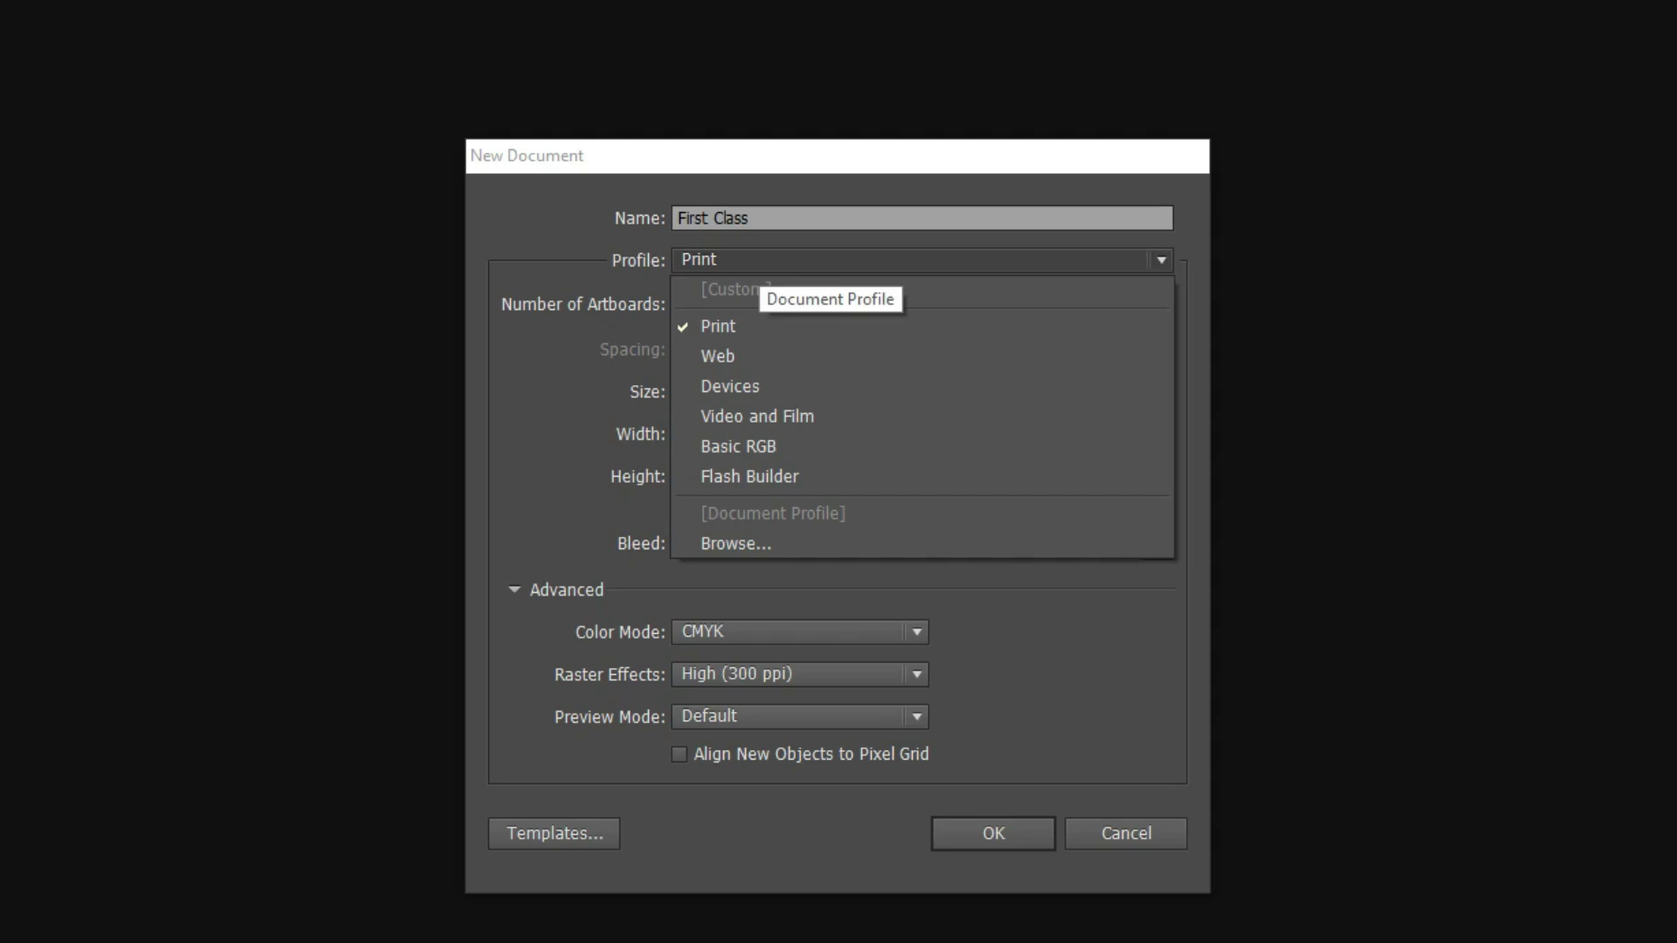
key(Escape)
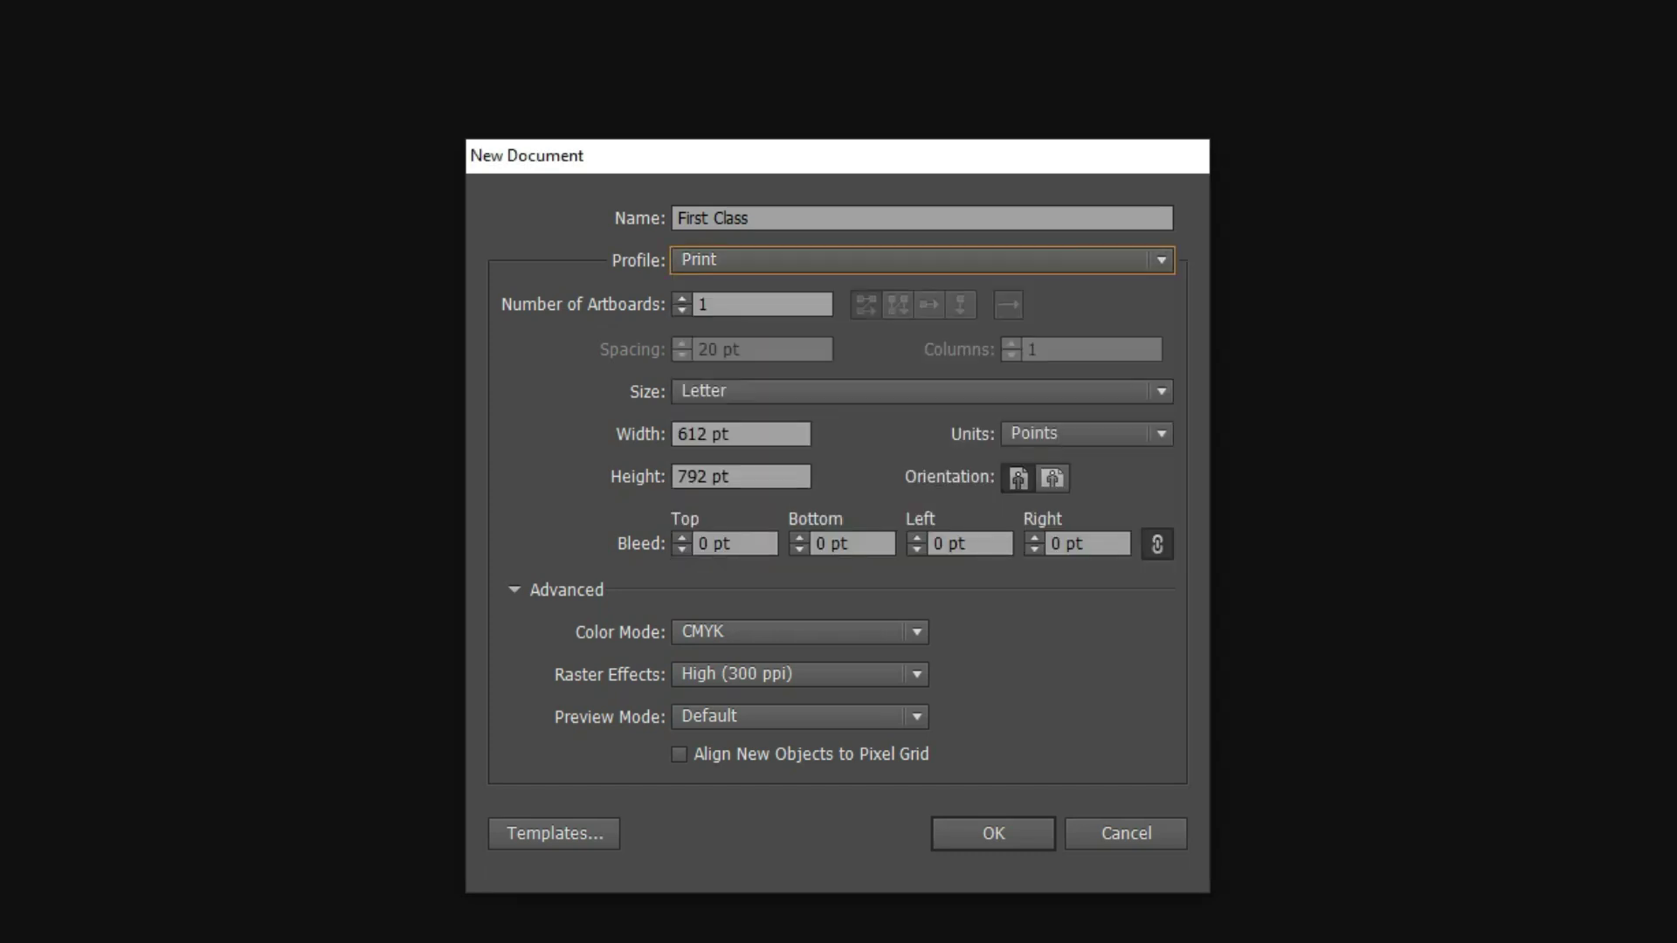
click(922, 391)
click(922, 391)
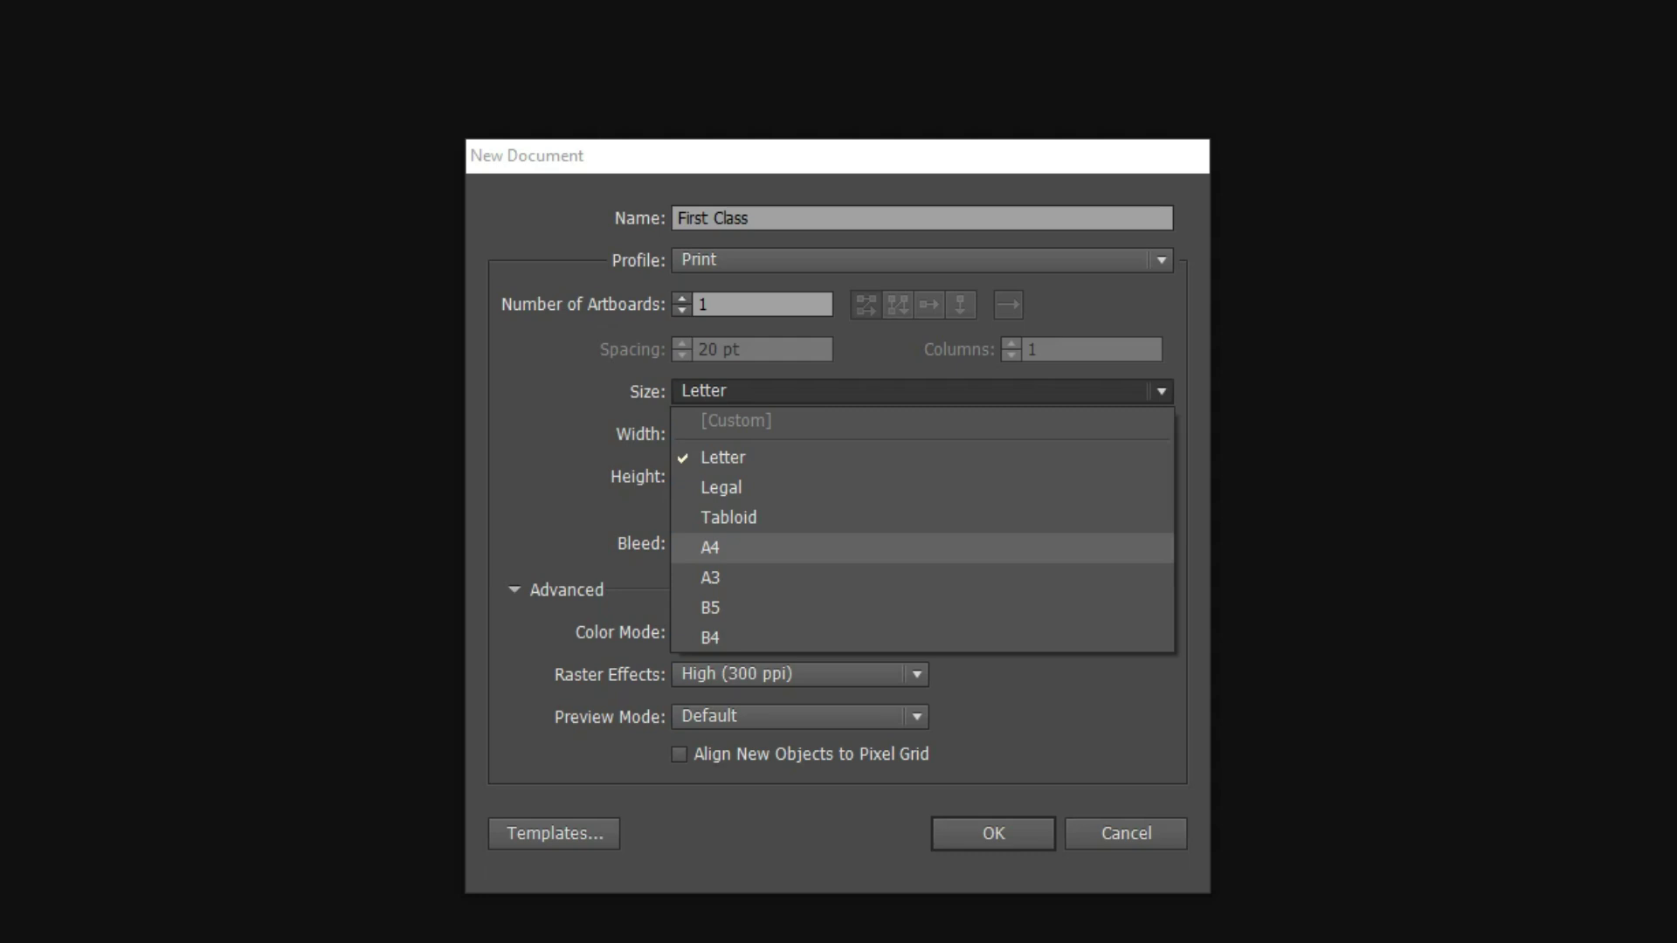
key(Escape)
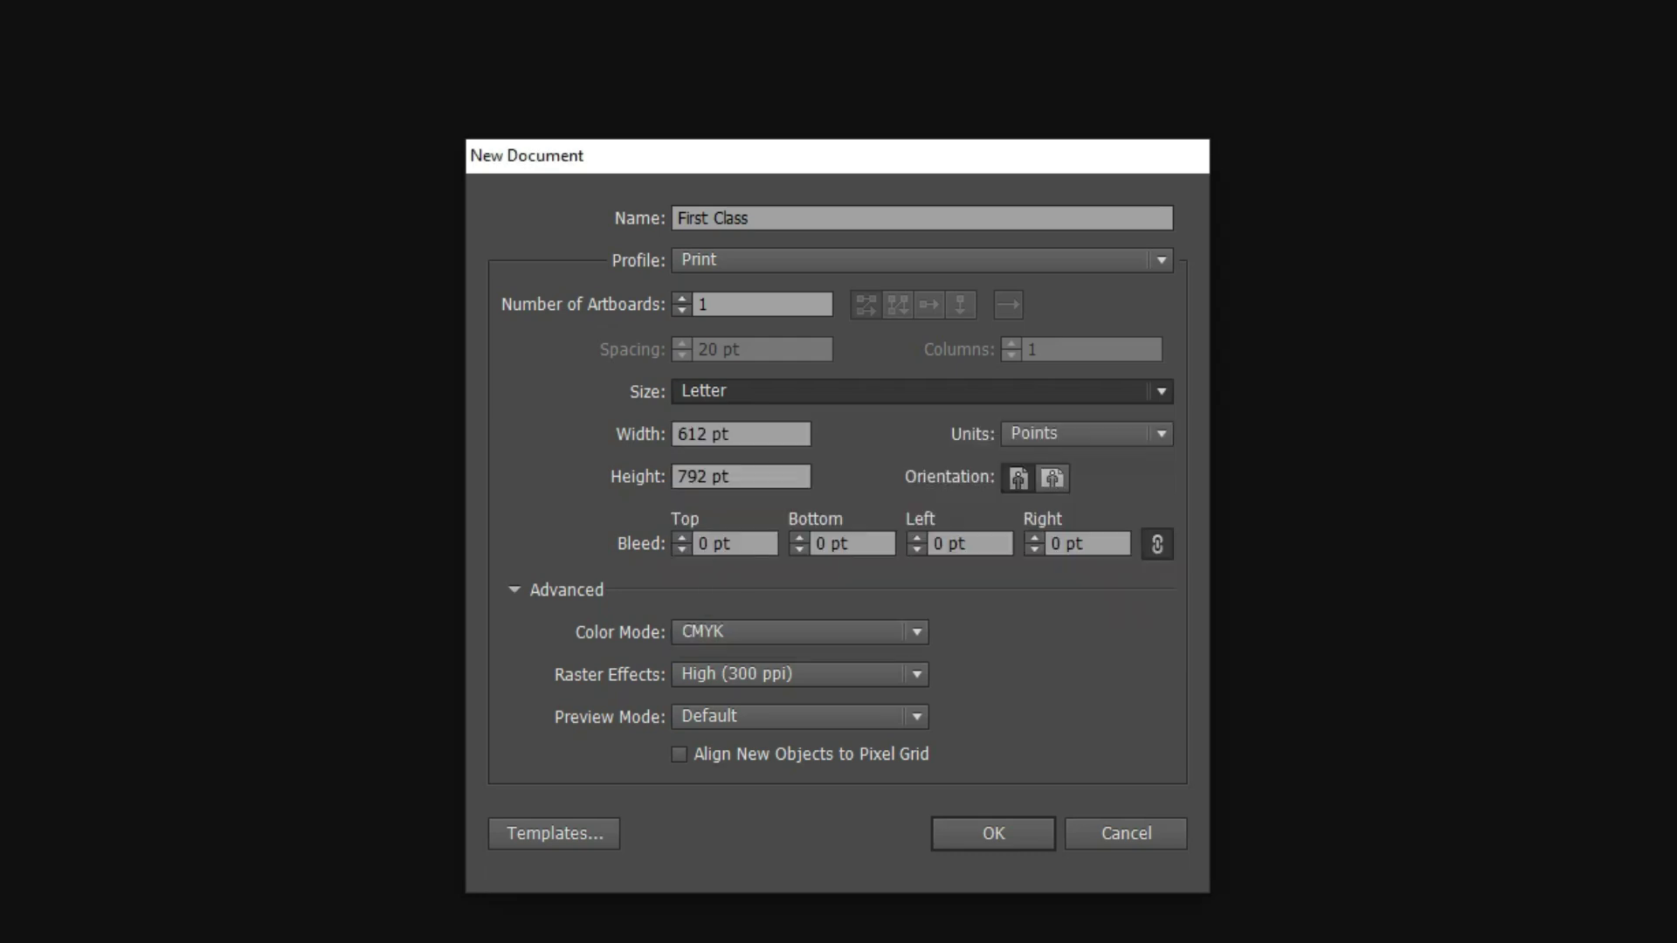
Try the Web profile and review its size presets
click(755, 261)
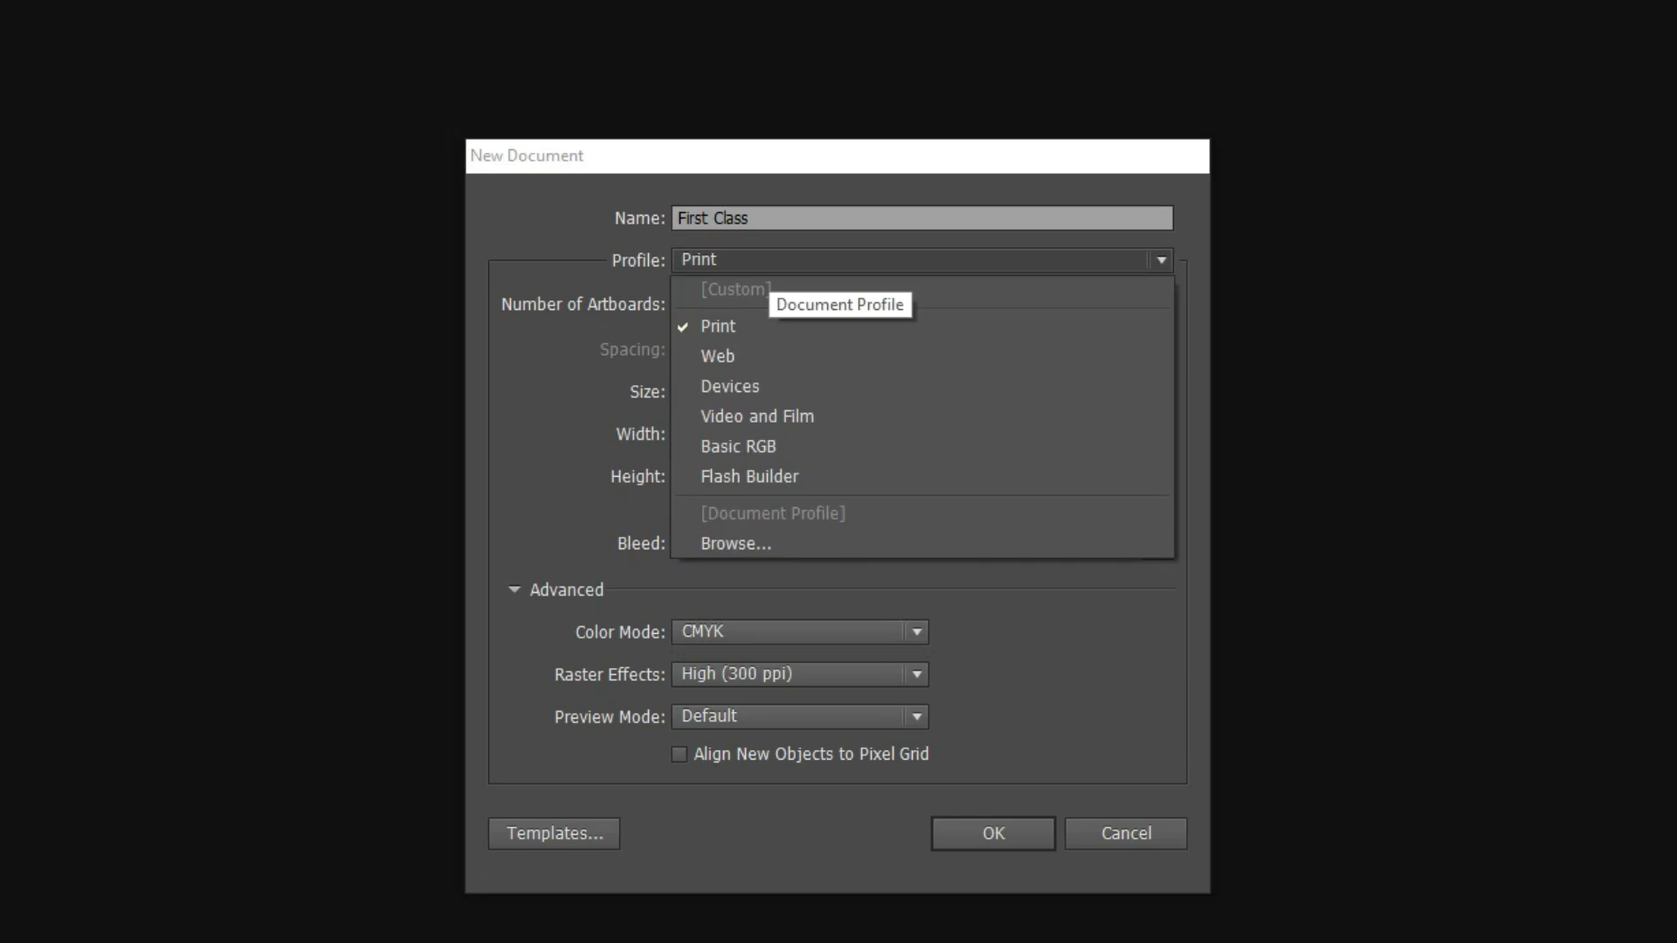
key(Escape)
key(Down)
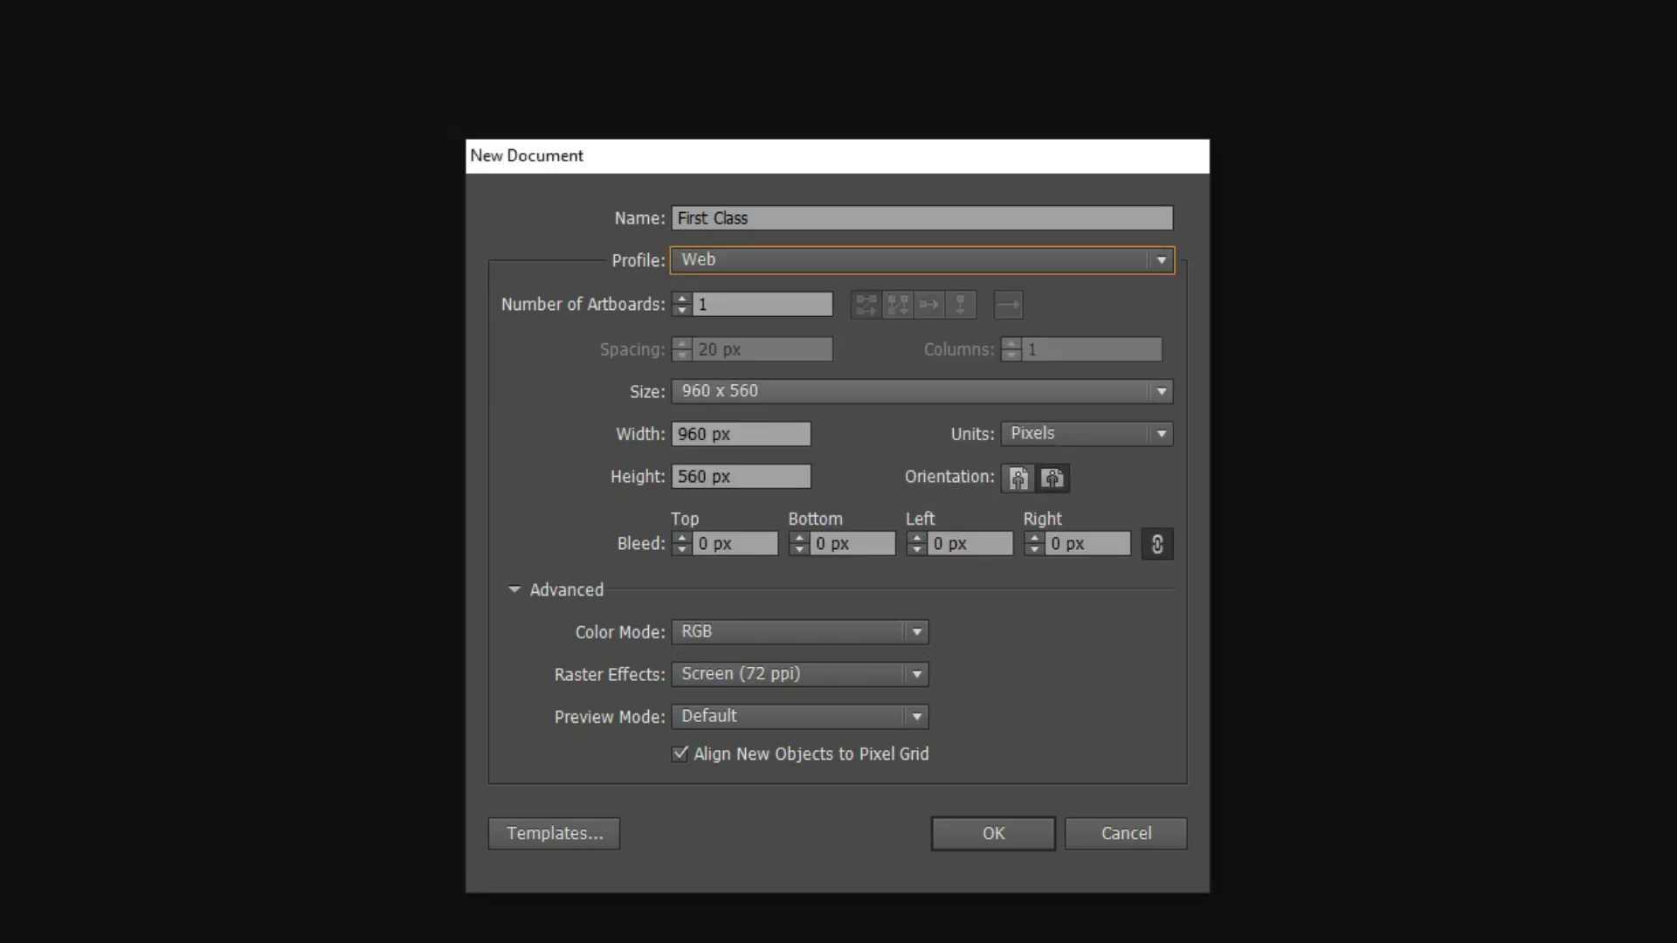
click(917, 391)
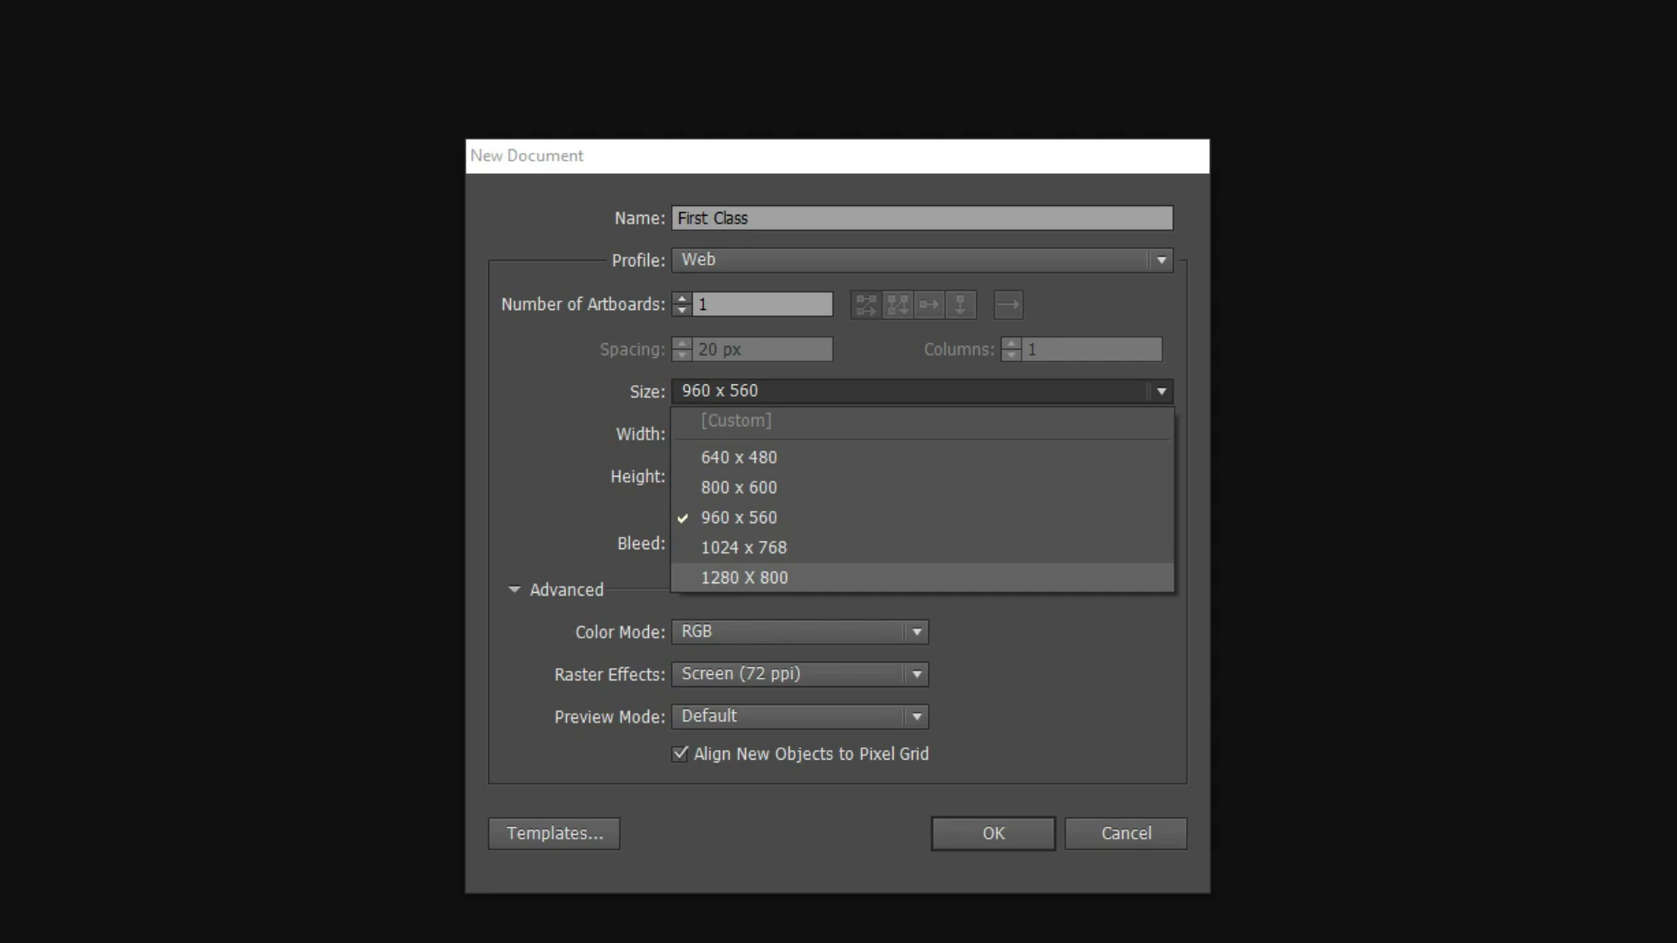
Switch to the Devices profile, keeping the iPad 768 × 1024 px RGB size
click(786, 260)
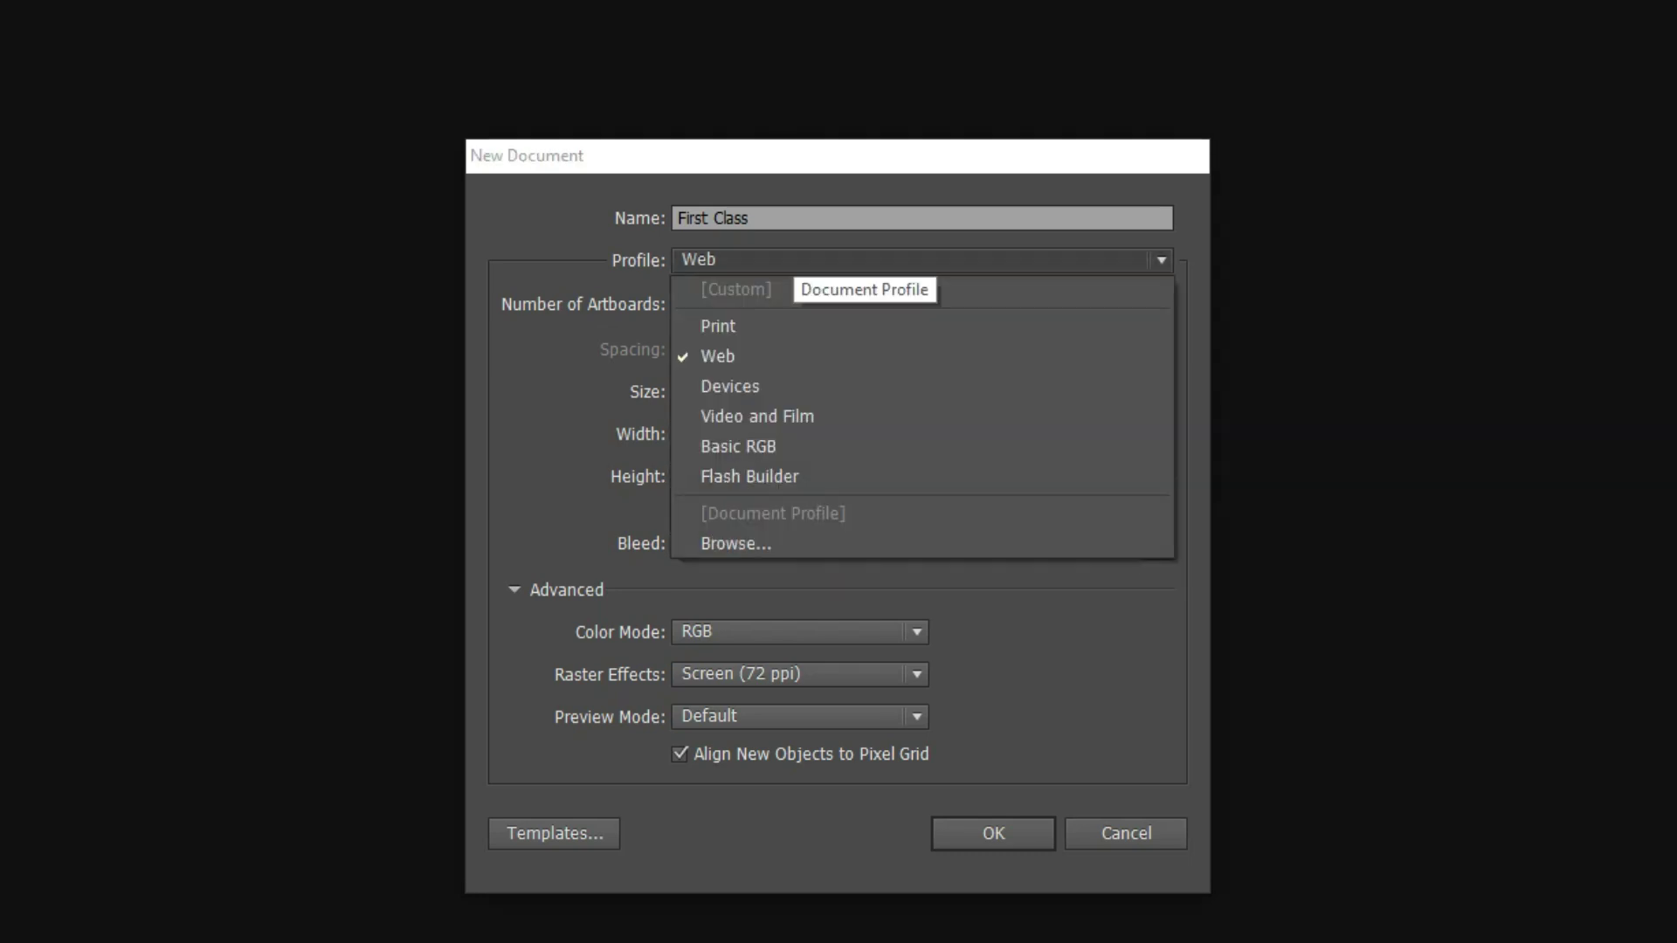
click(730, 386)
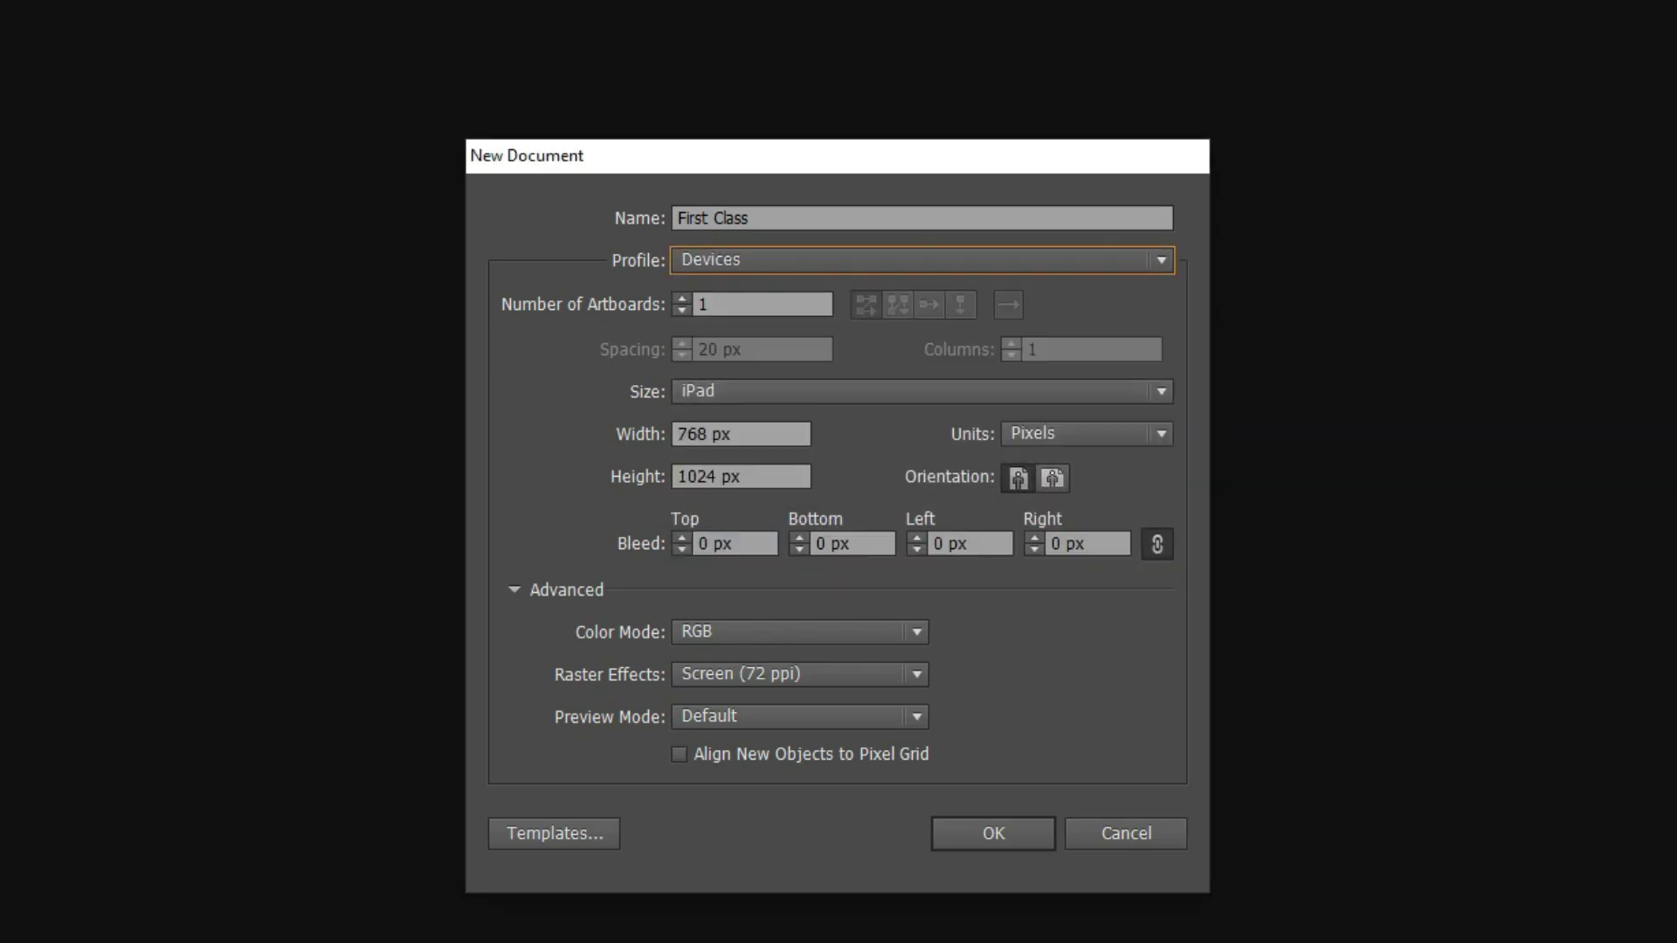
click(734, 390)
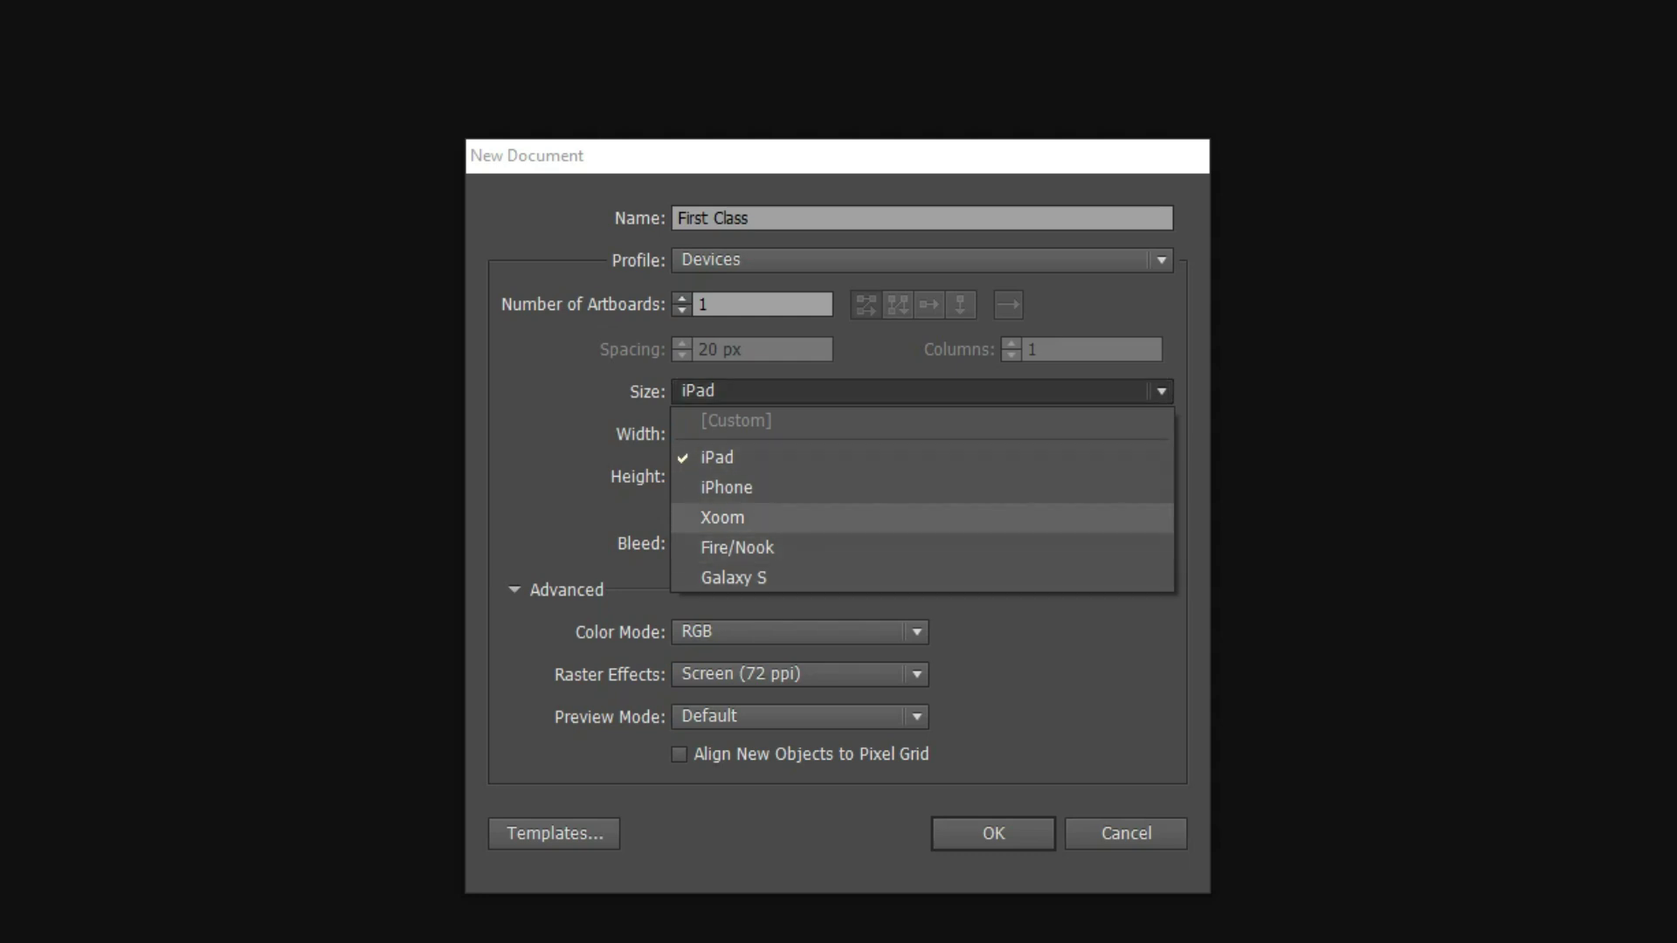
click(743, 391)
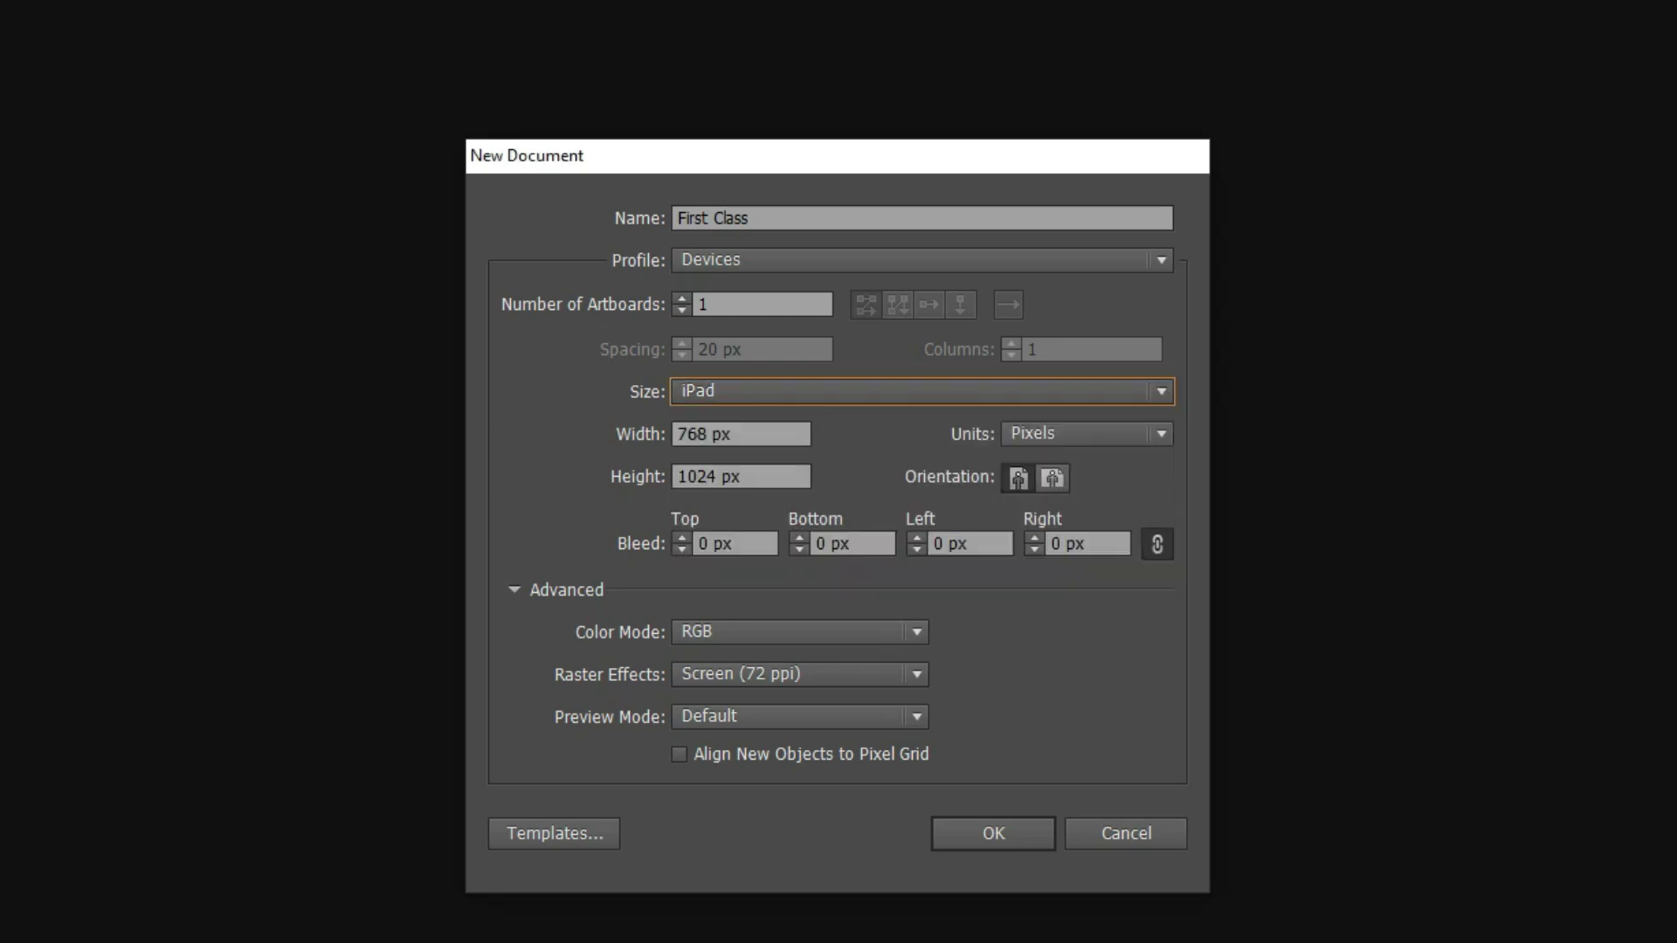
click(747, 262)
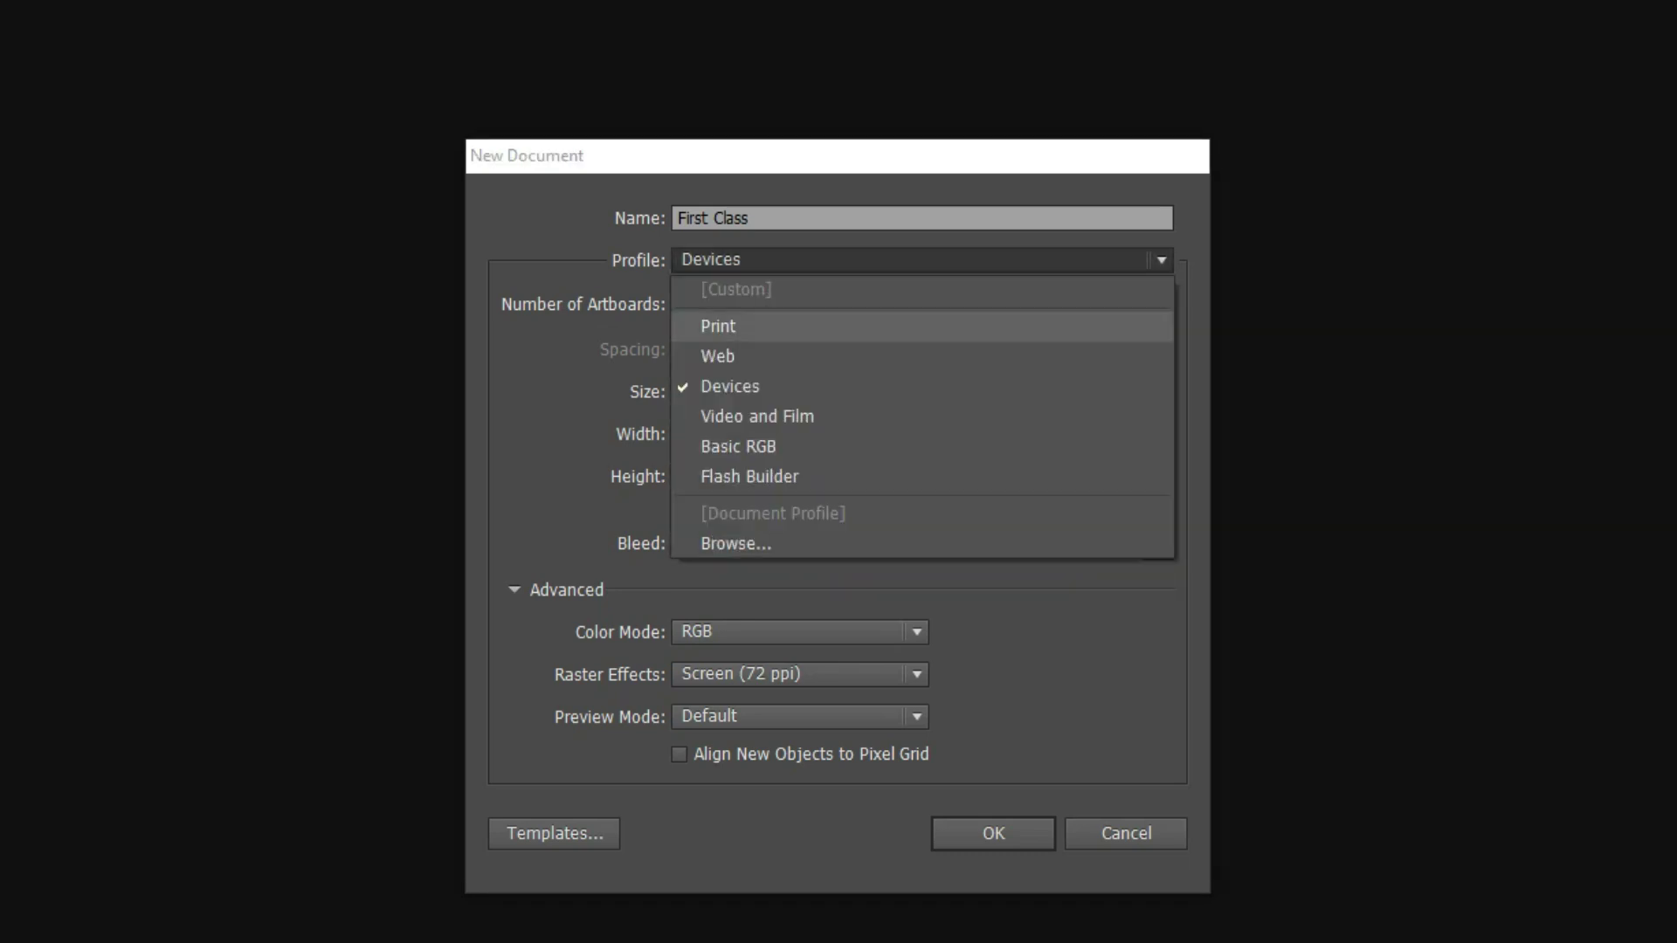
Try Video and Film with NTSC DV Widescreen, then return to custom 3000 × 3000 px CMYK settings
click(757, 416)
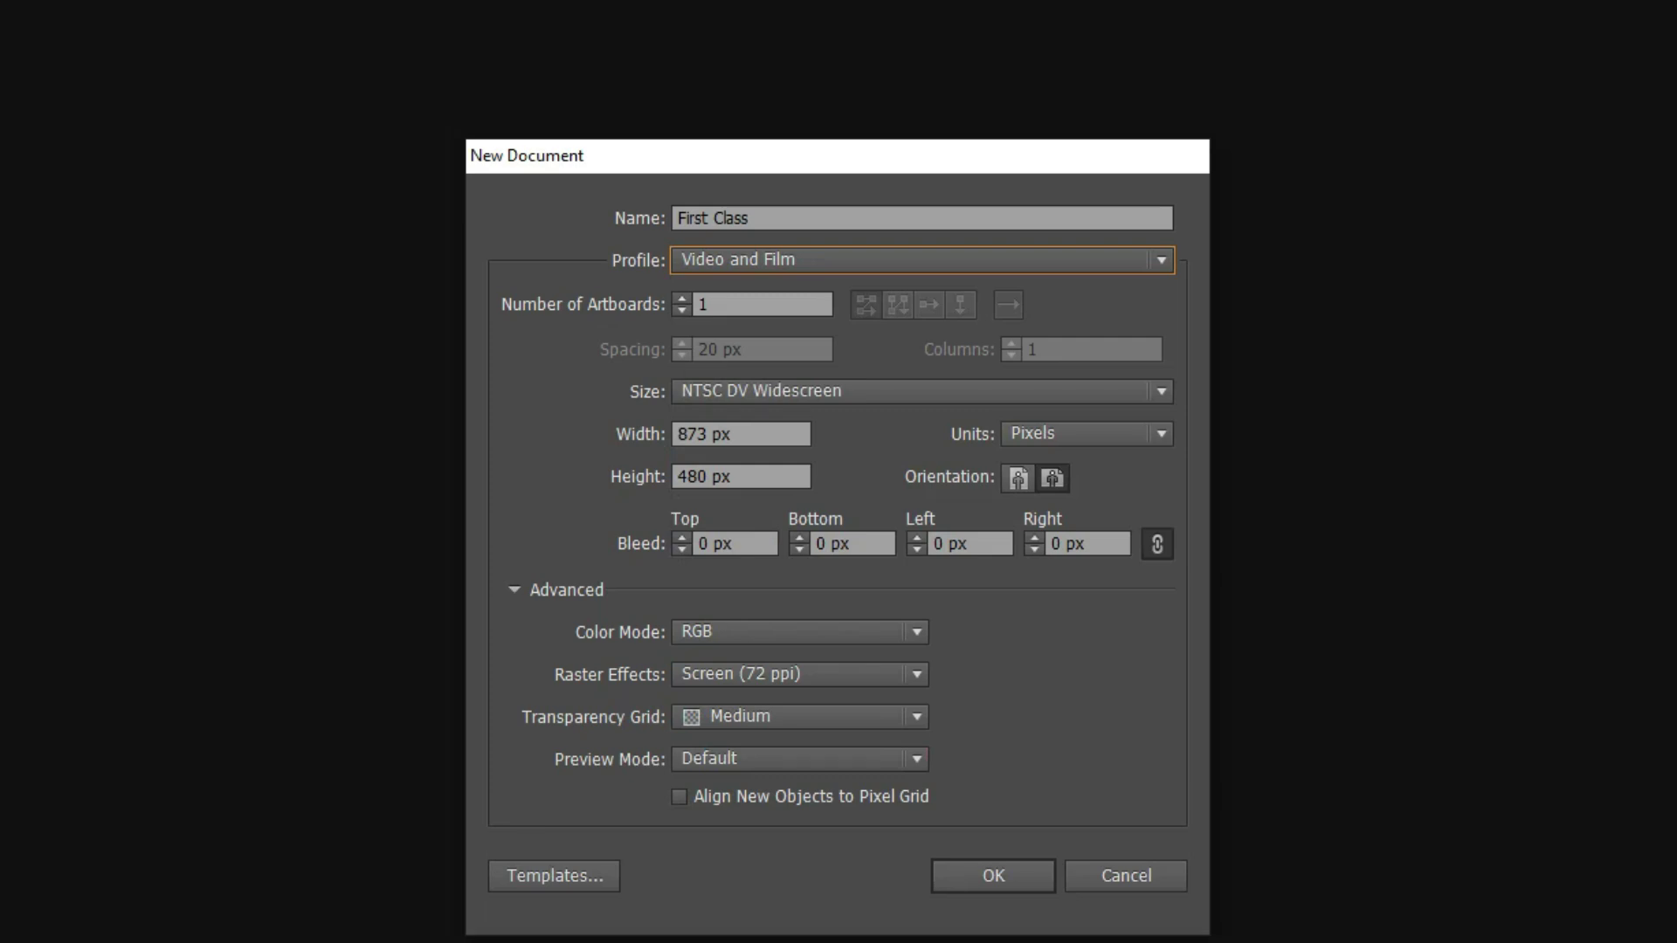
click(759, 390)
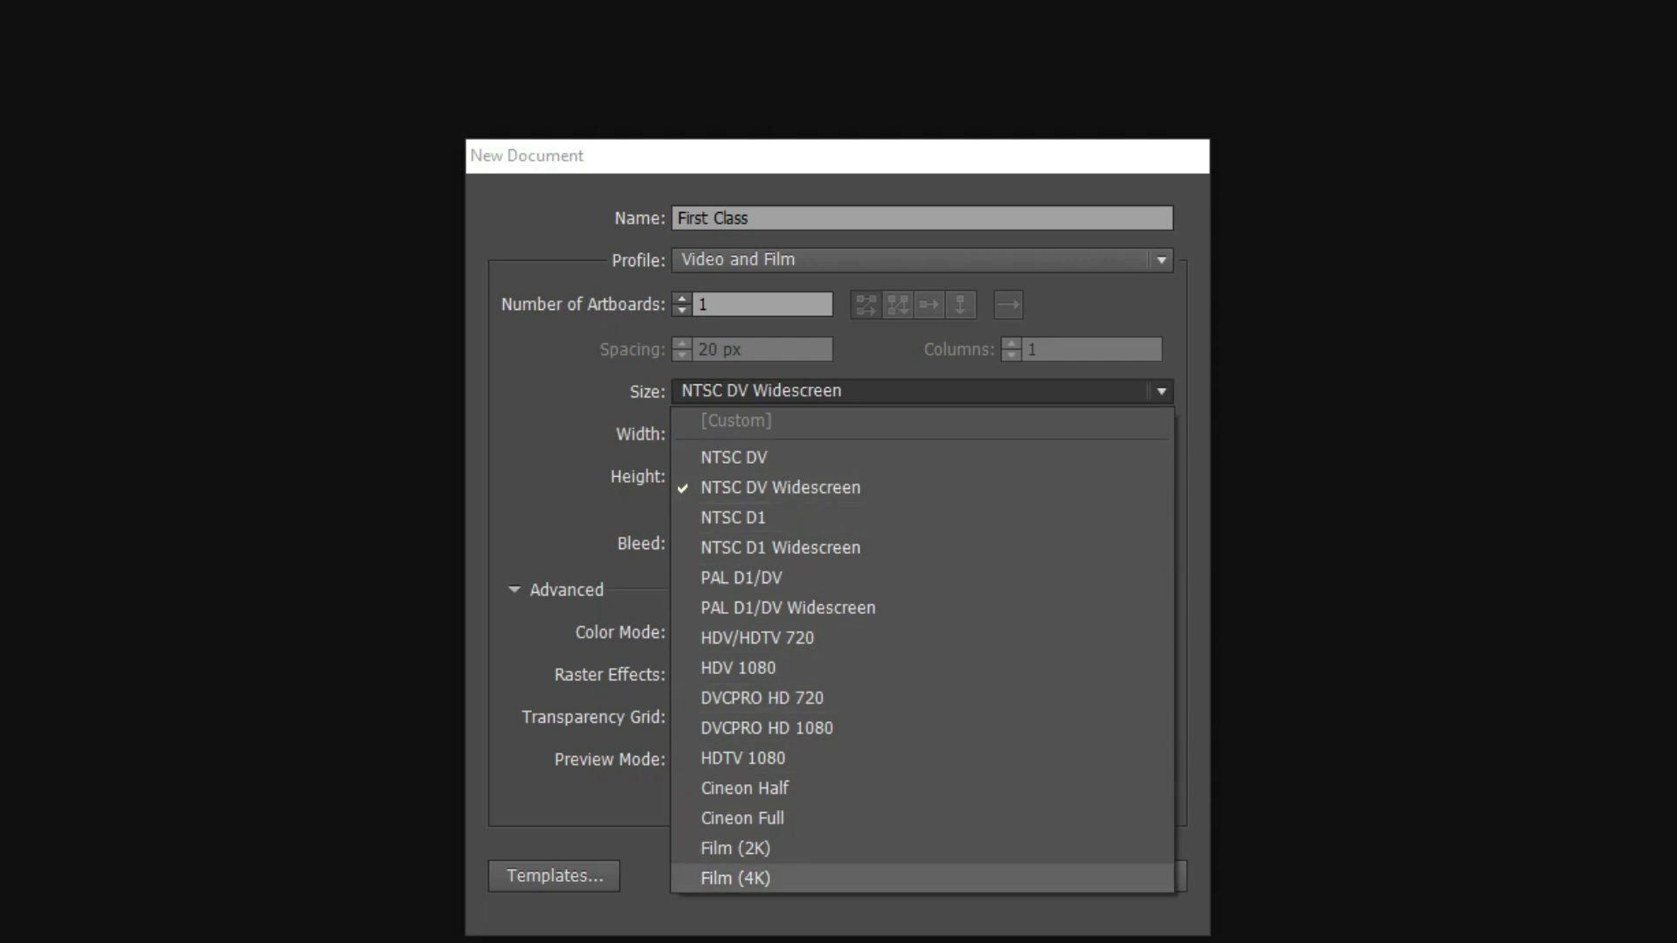
key(Escape)
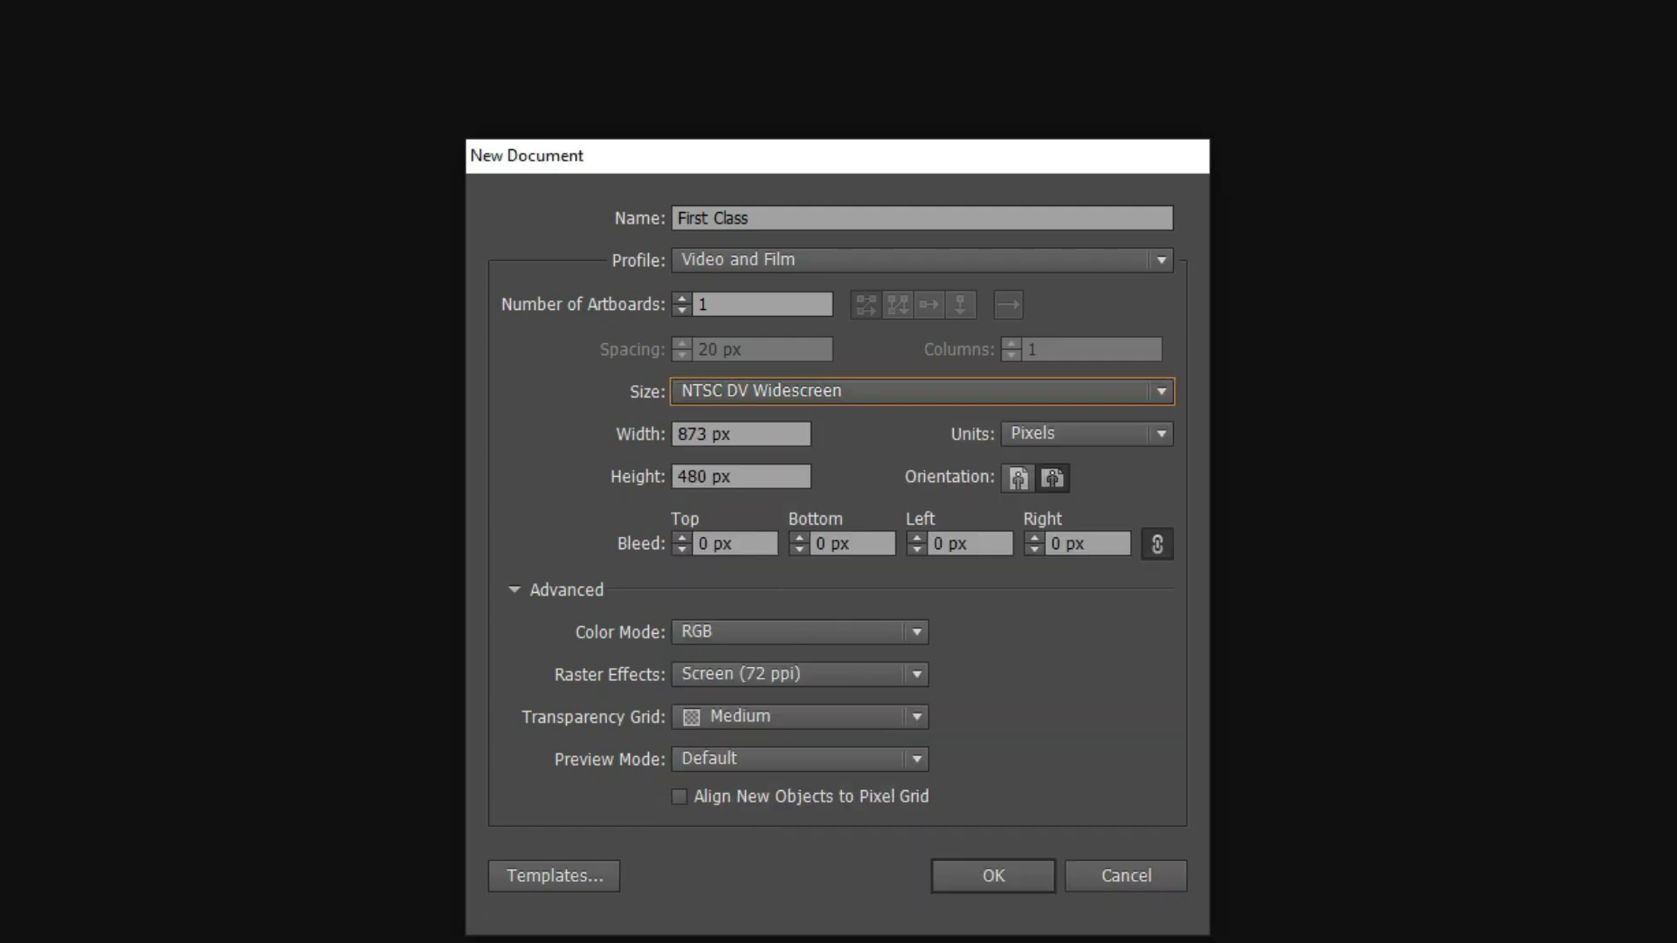
click(764, 260)
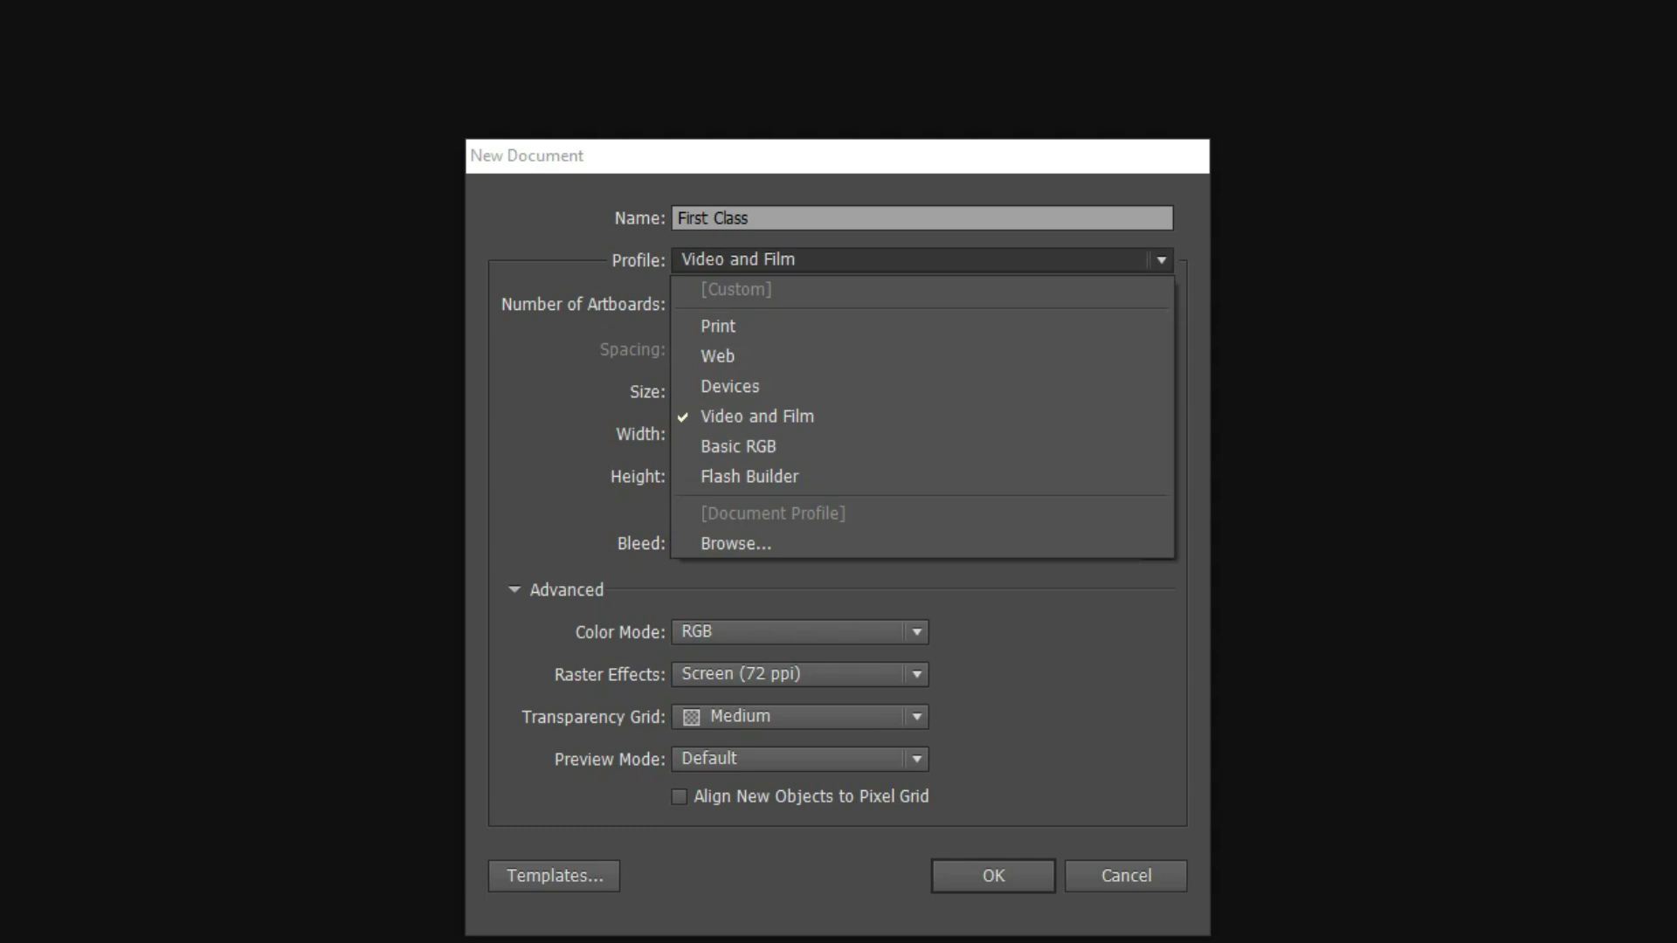
key(Escape)
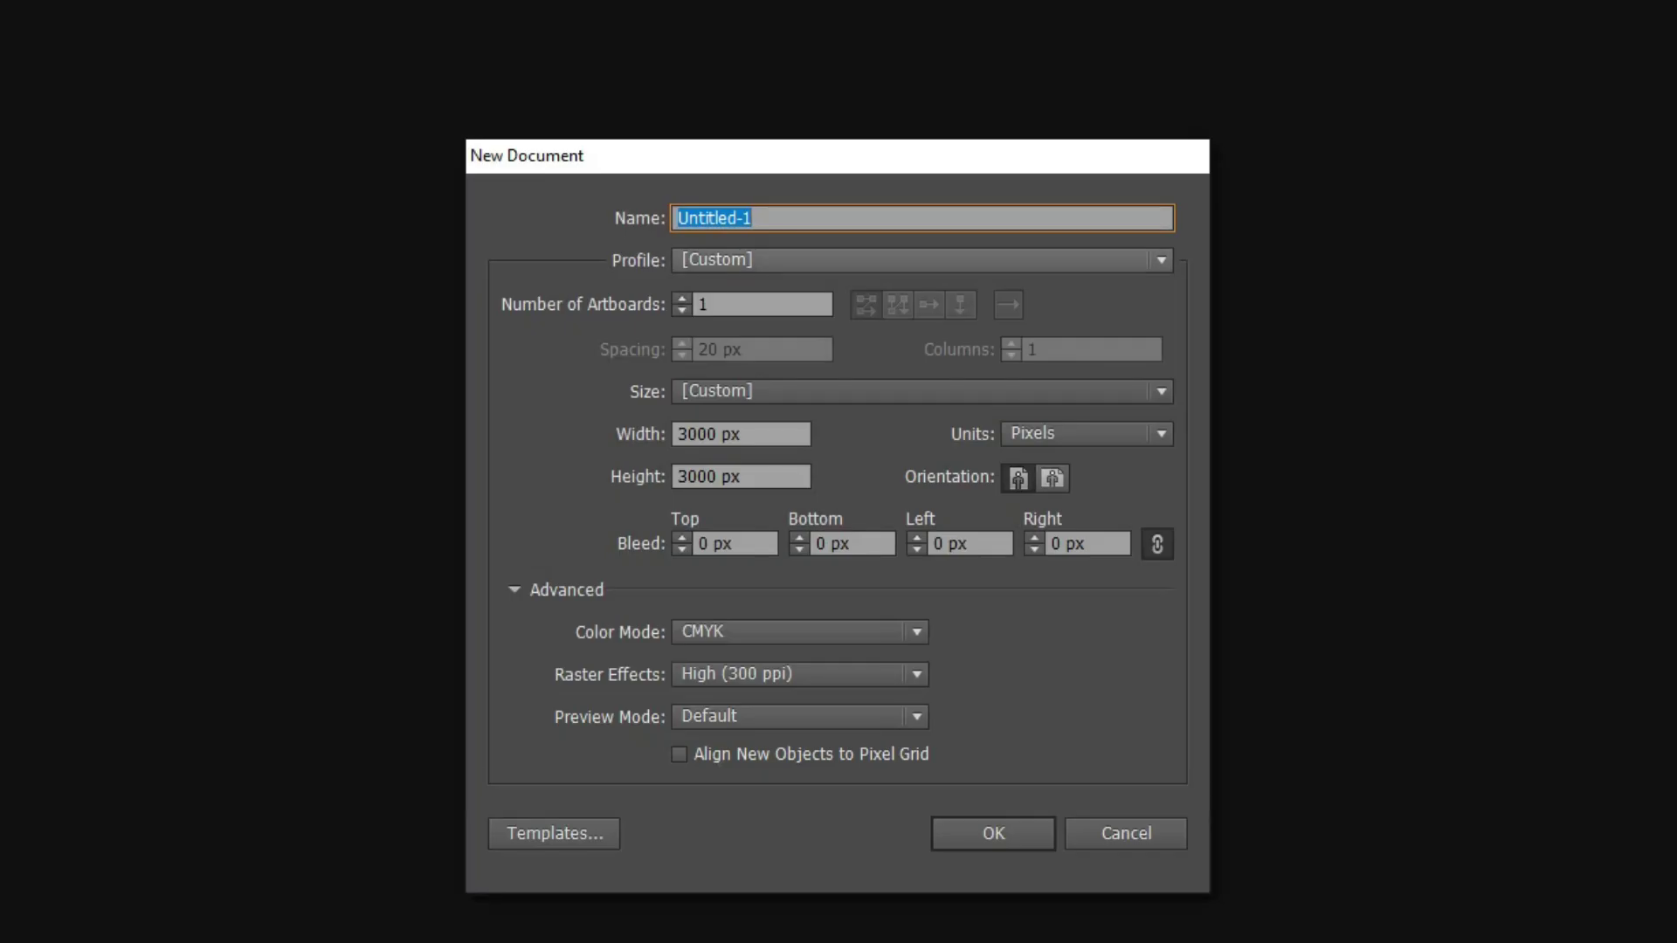
Enter 'First Class' in the Name field of the reset dialog
key(Tab)
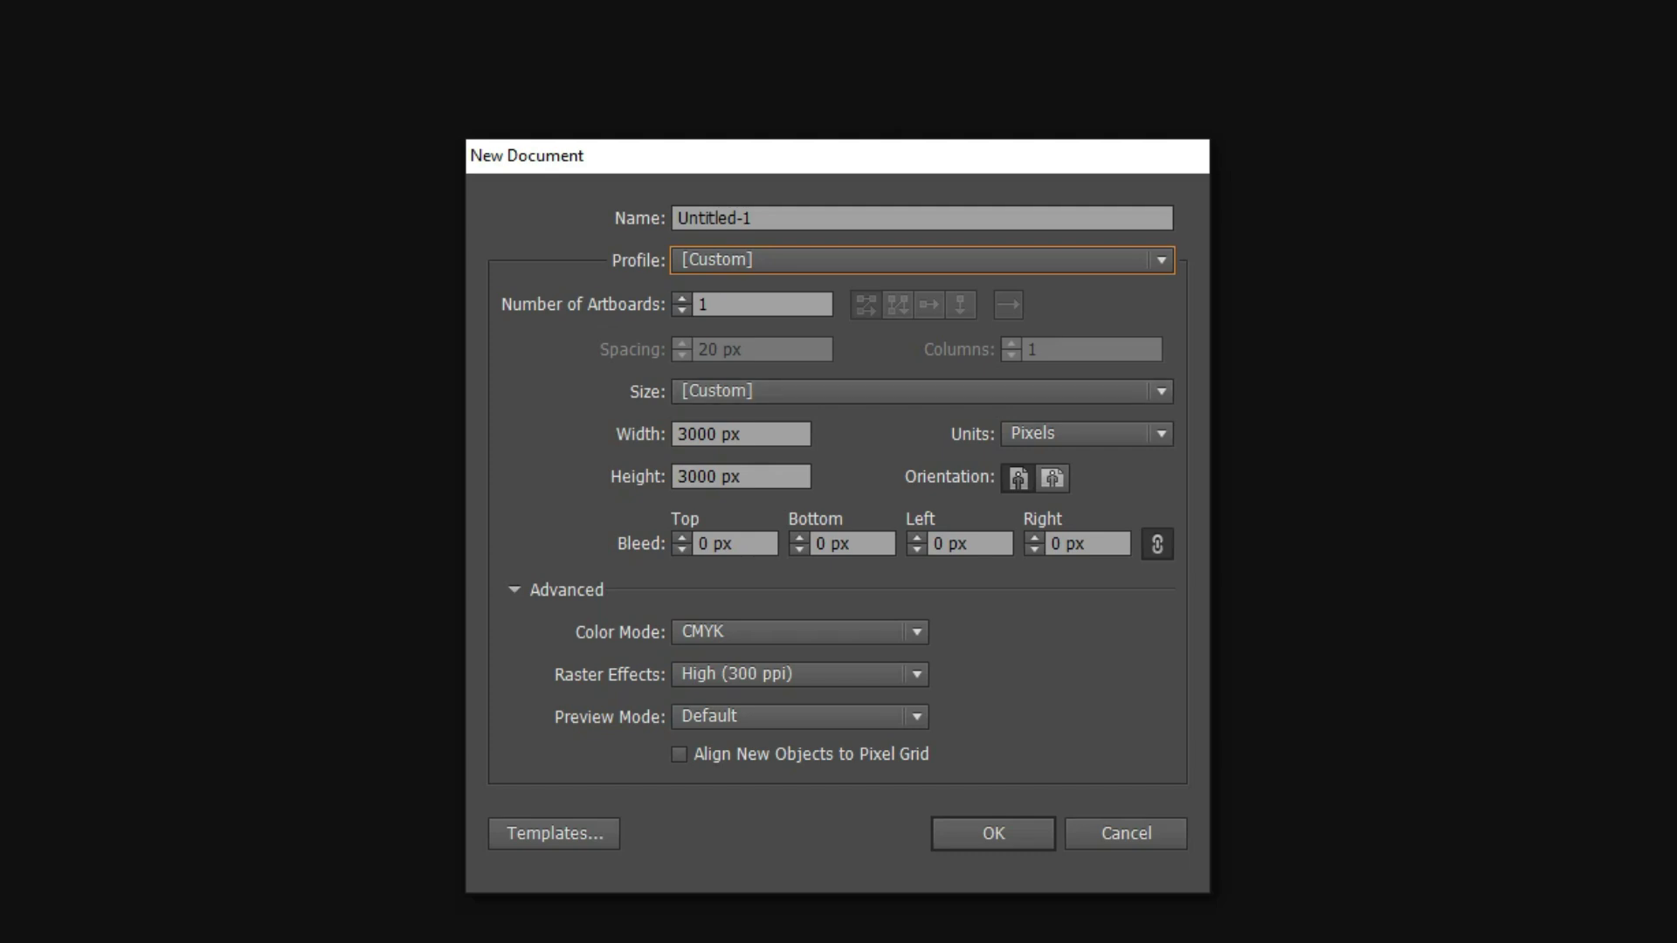
key(shift+Tab)
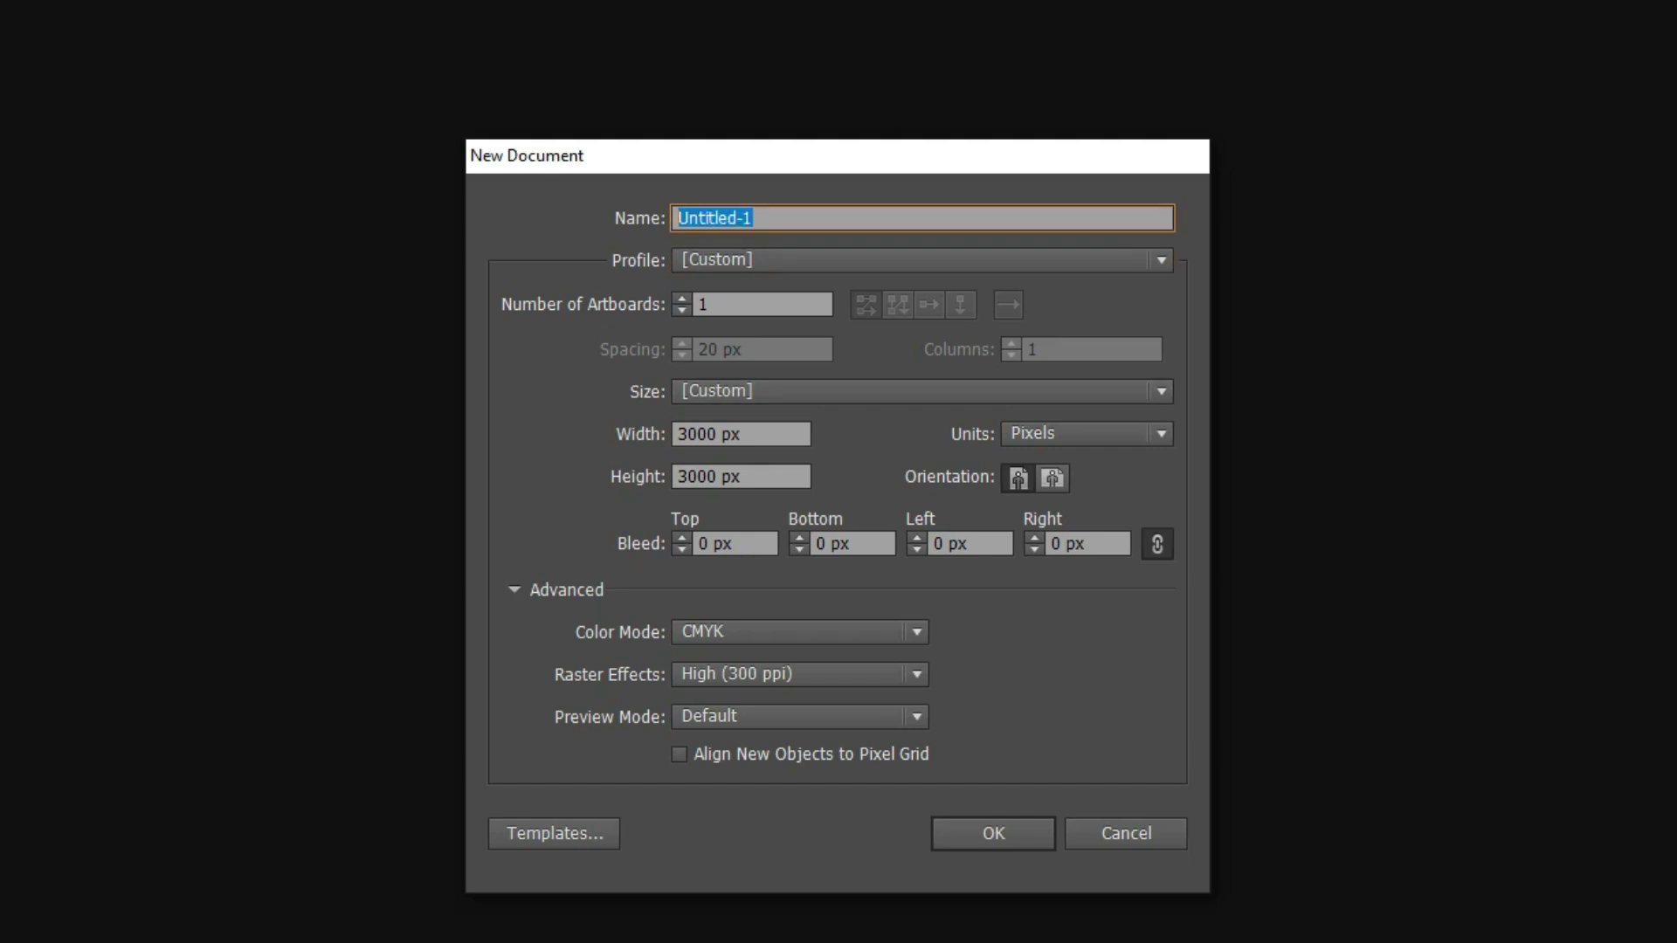
text(First Class)
key(Tab)
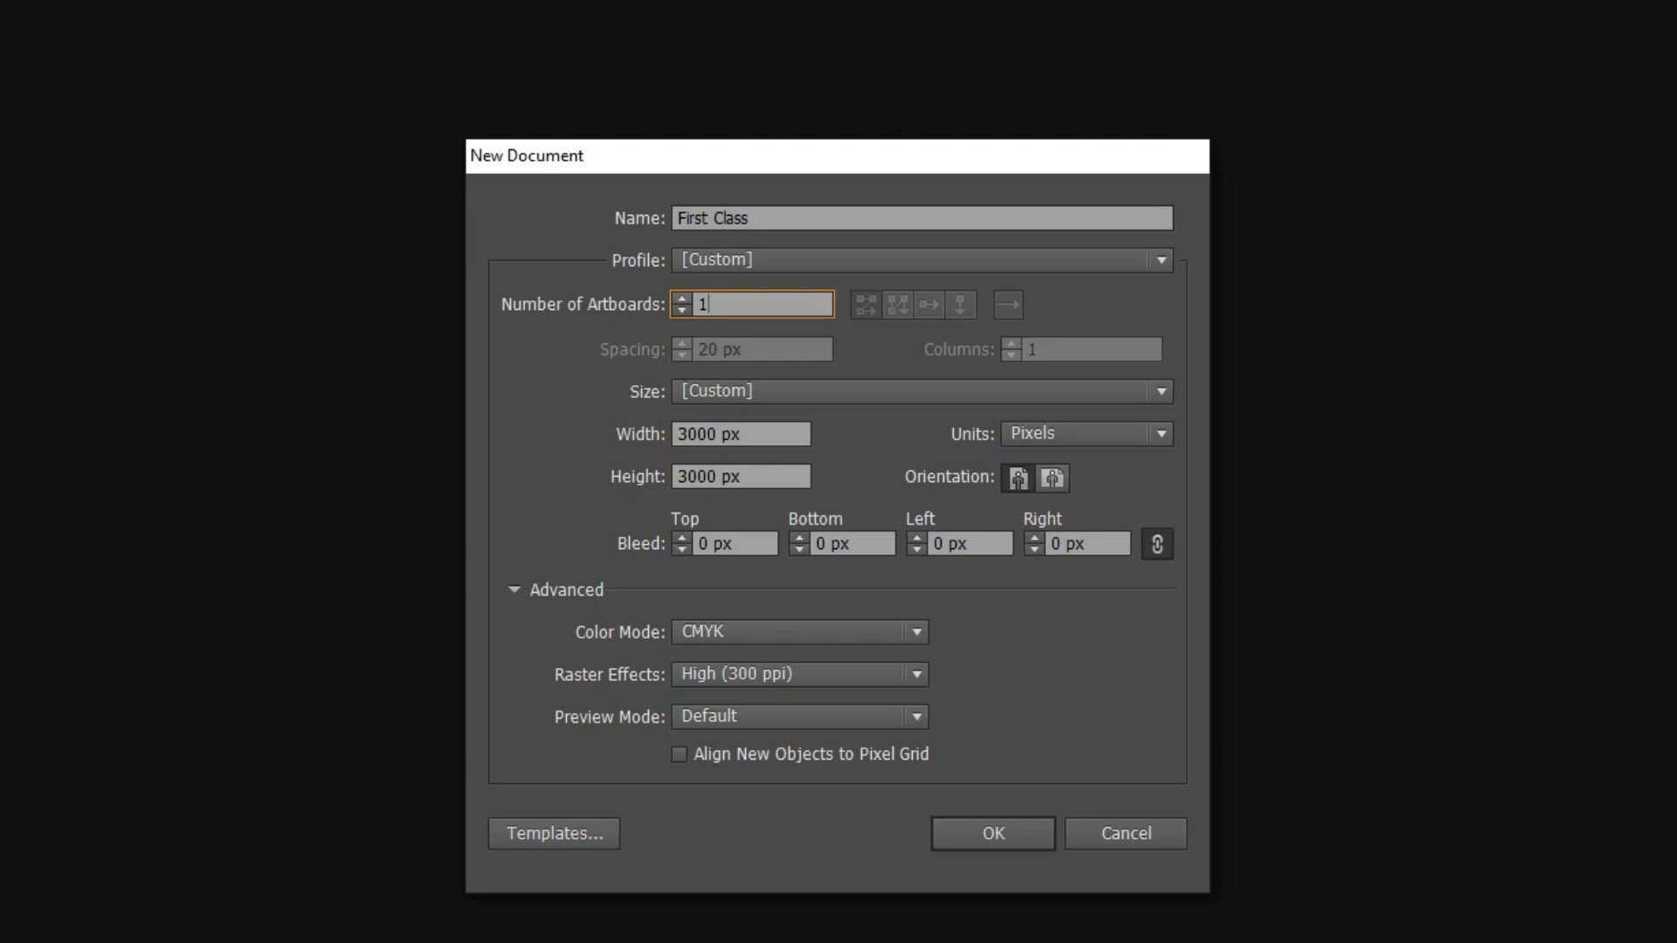
Set Number of Artboards to 2, leaving Columns at 2
key(ctrl+a)
text(2)
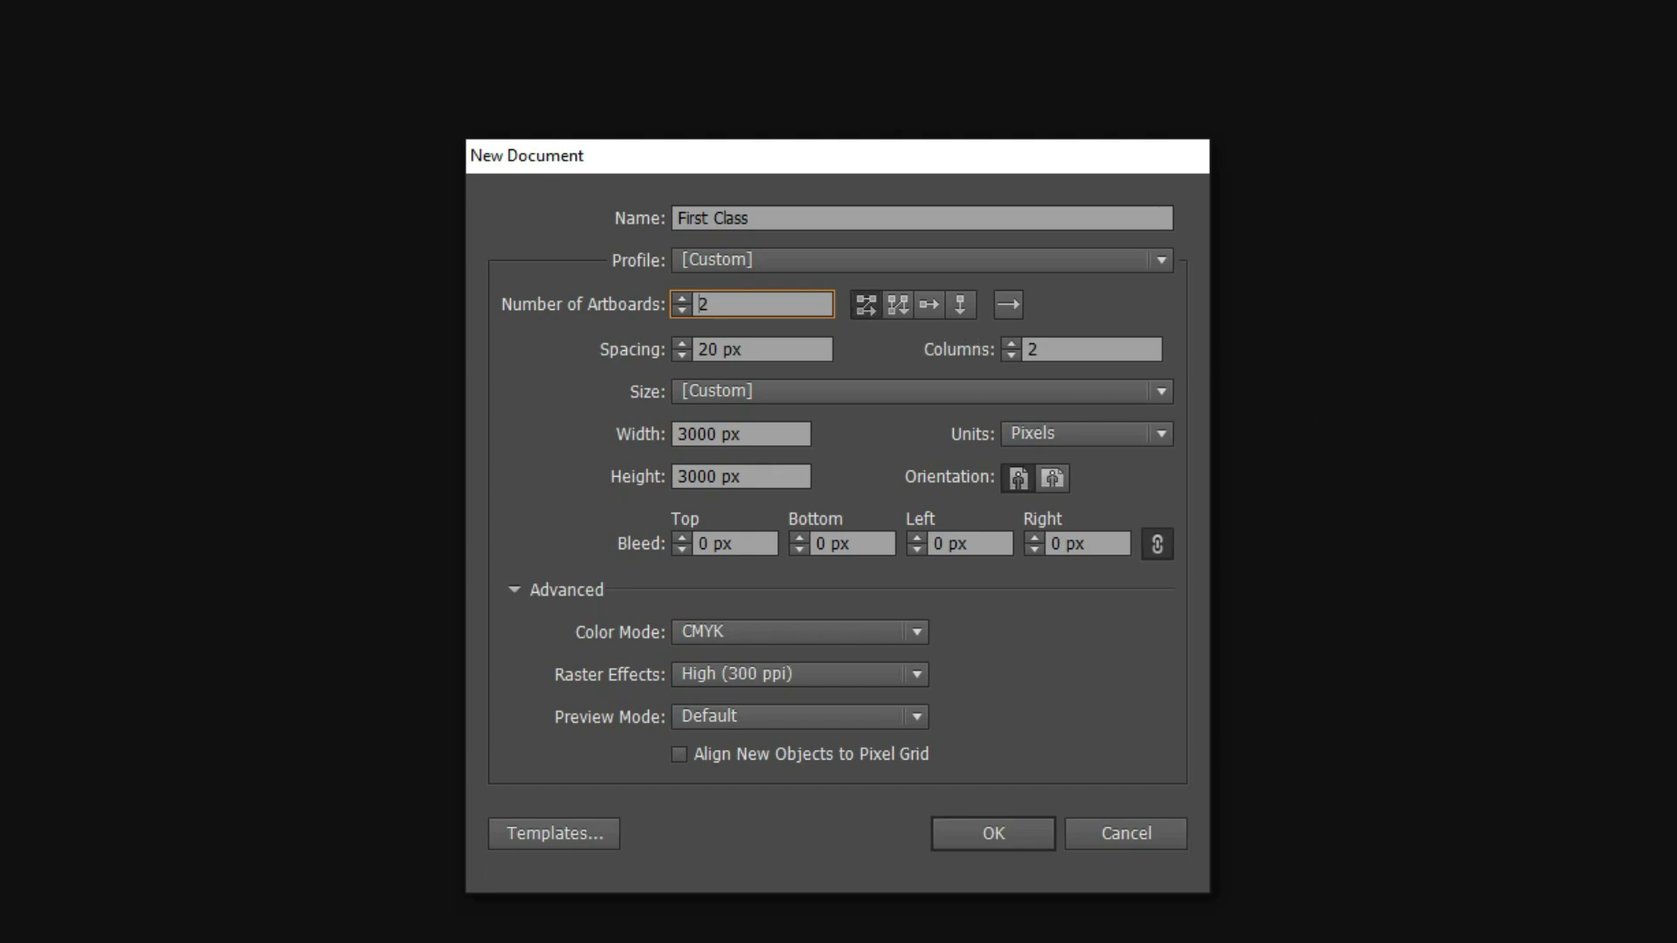
key(Up)
text(1)
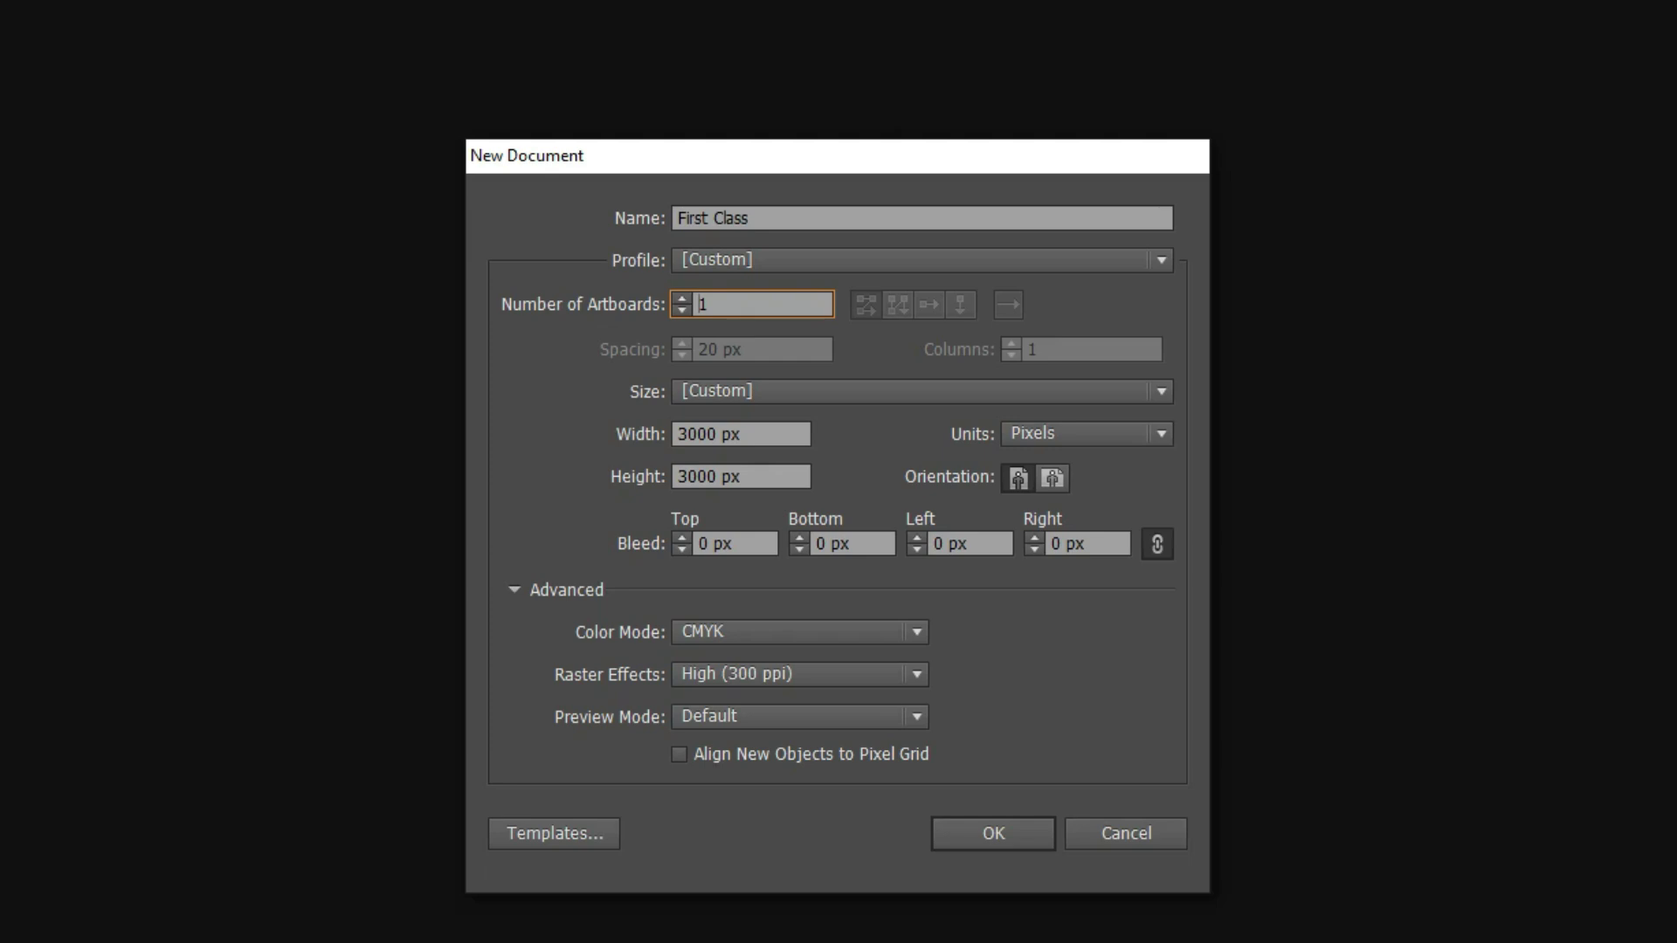
text(2)
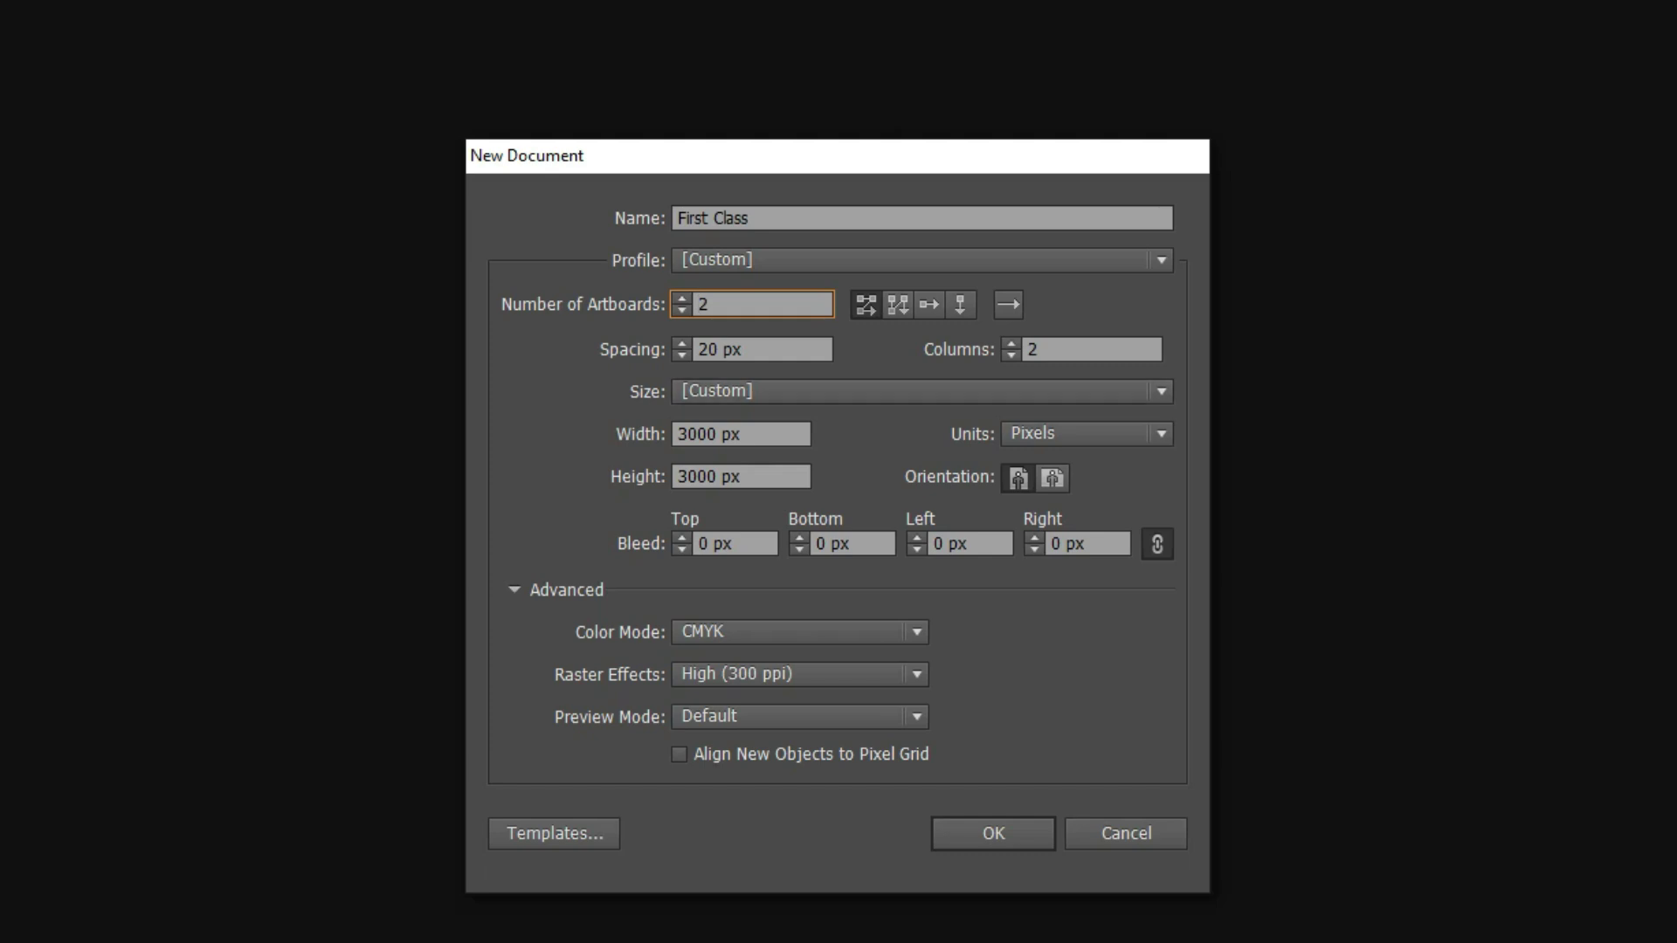
key(Tab)
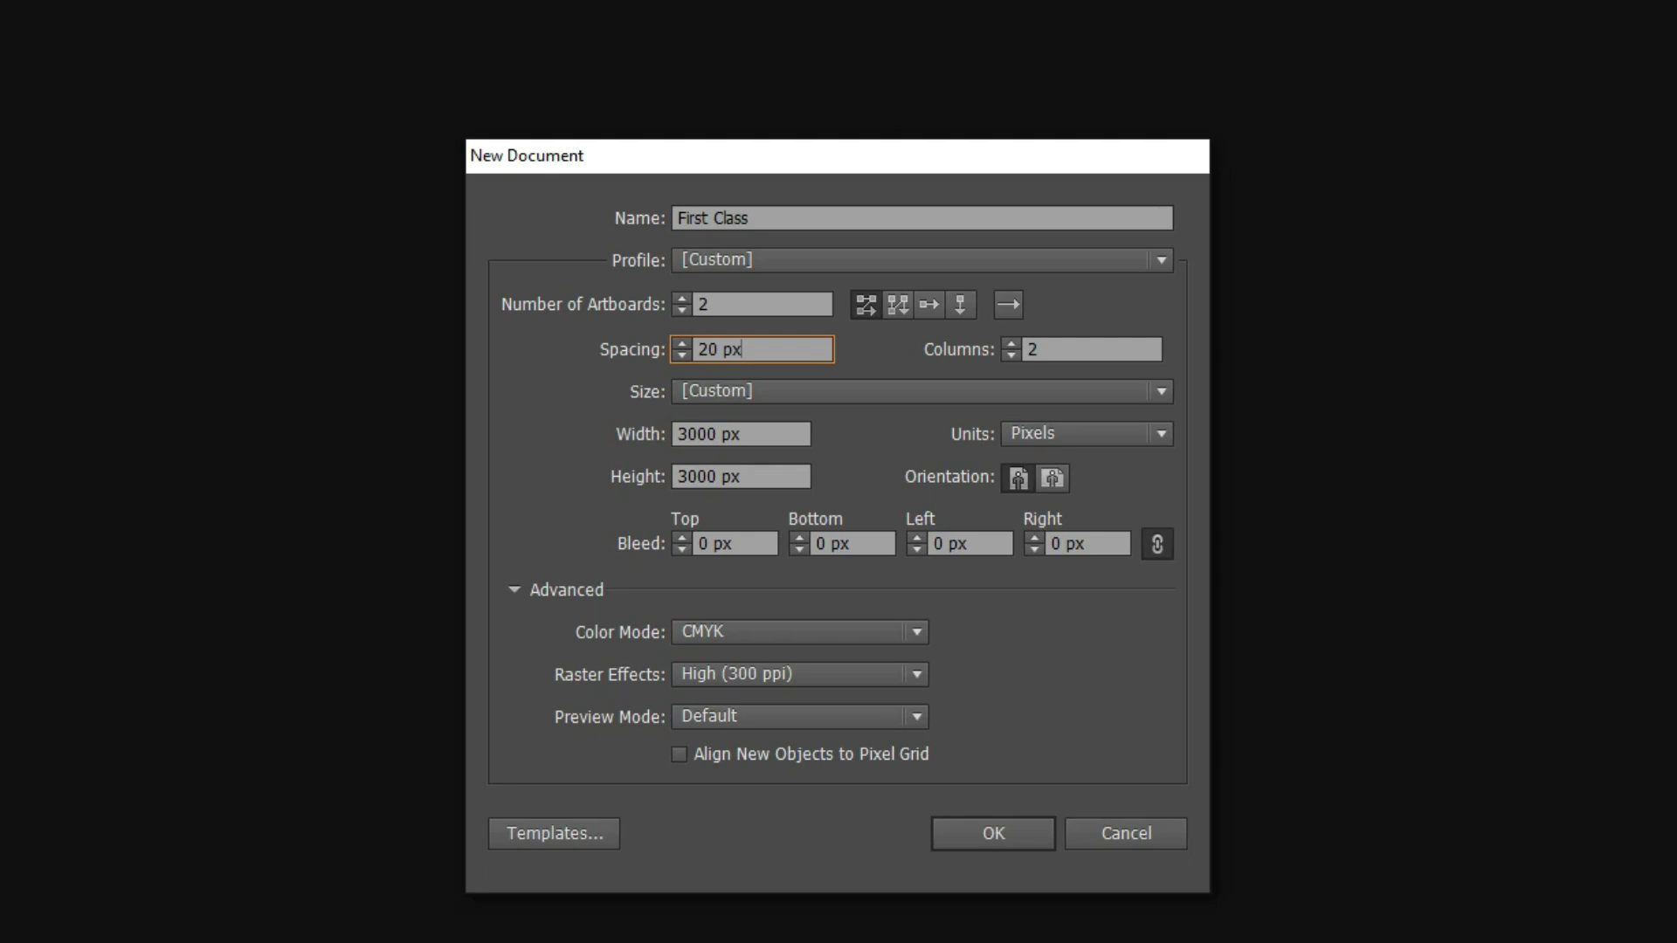
Arrange the artboards Grid by Row with 2 columns and 20 px spacing
key(Tab)
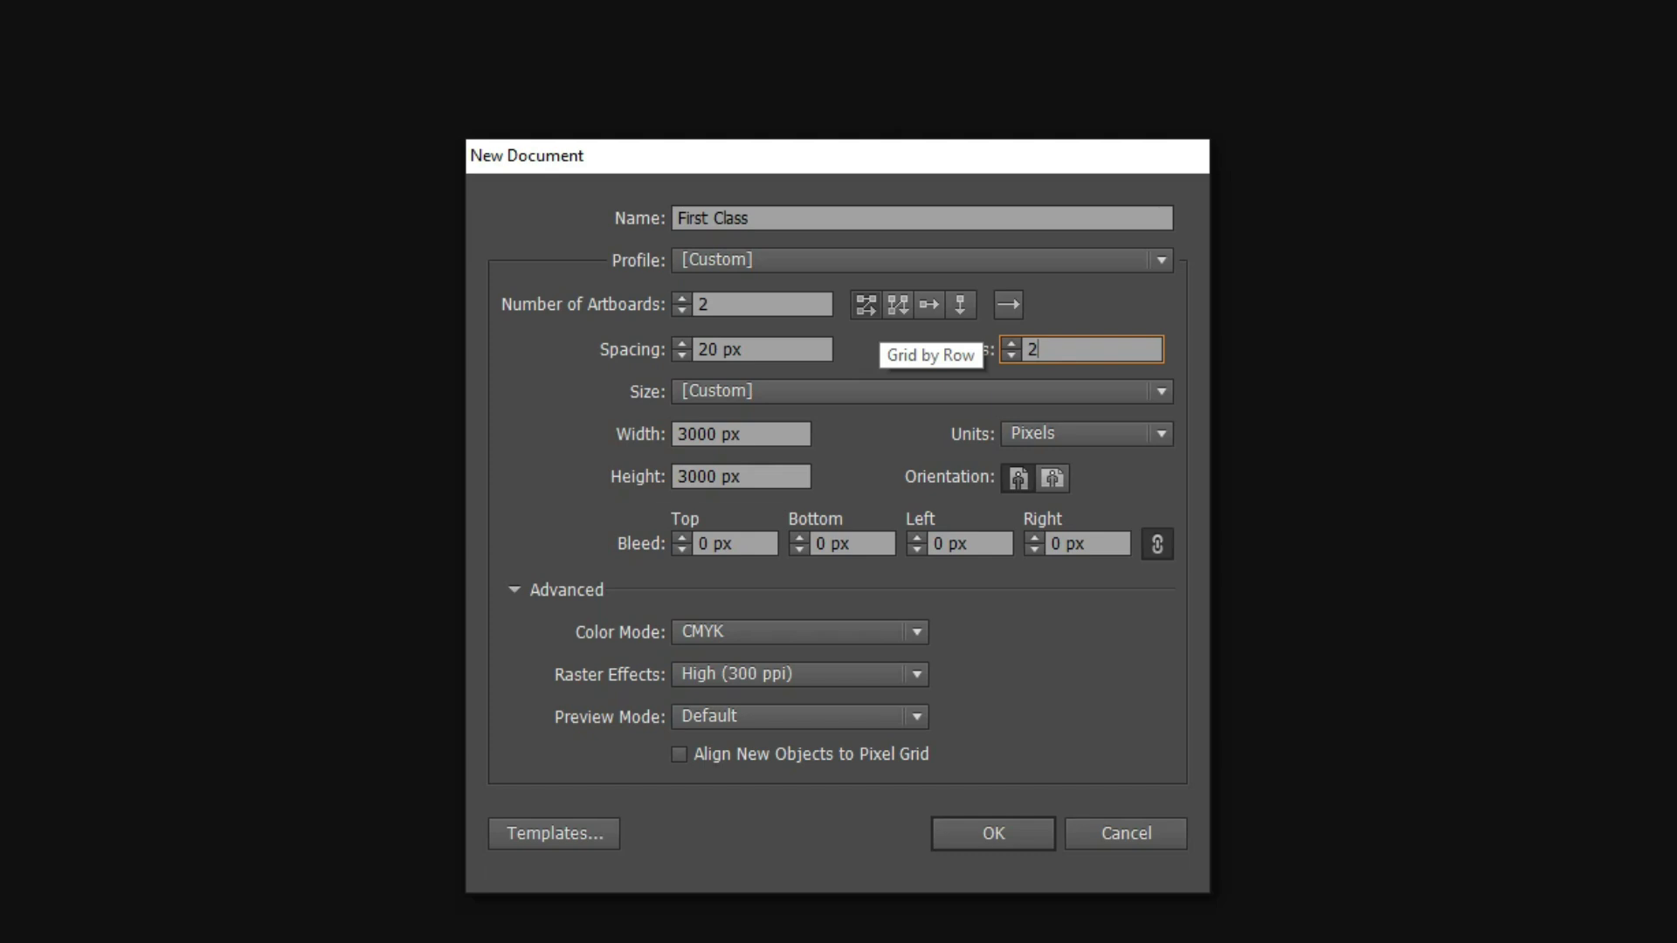
click(865, 305)
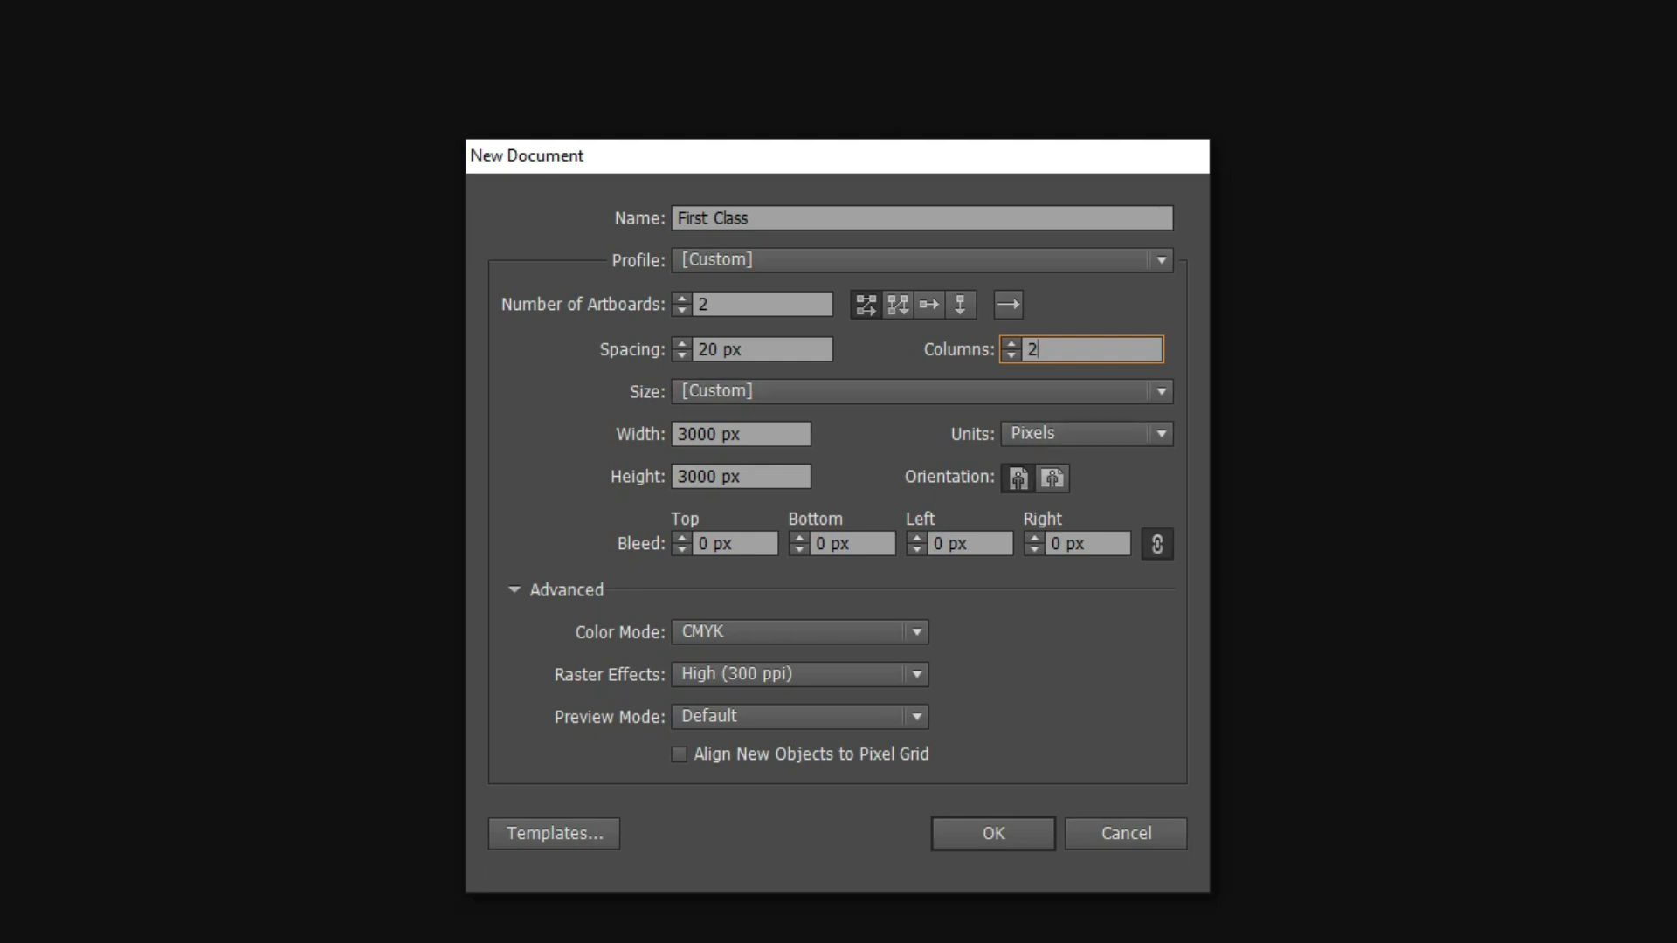
click(1010, 343)
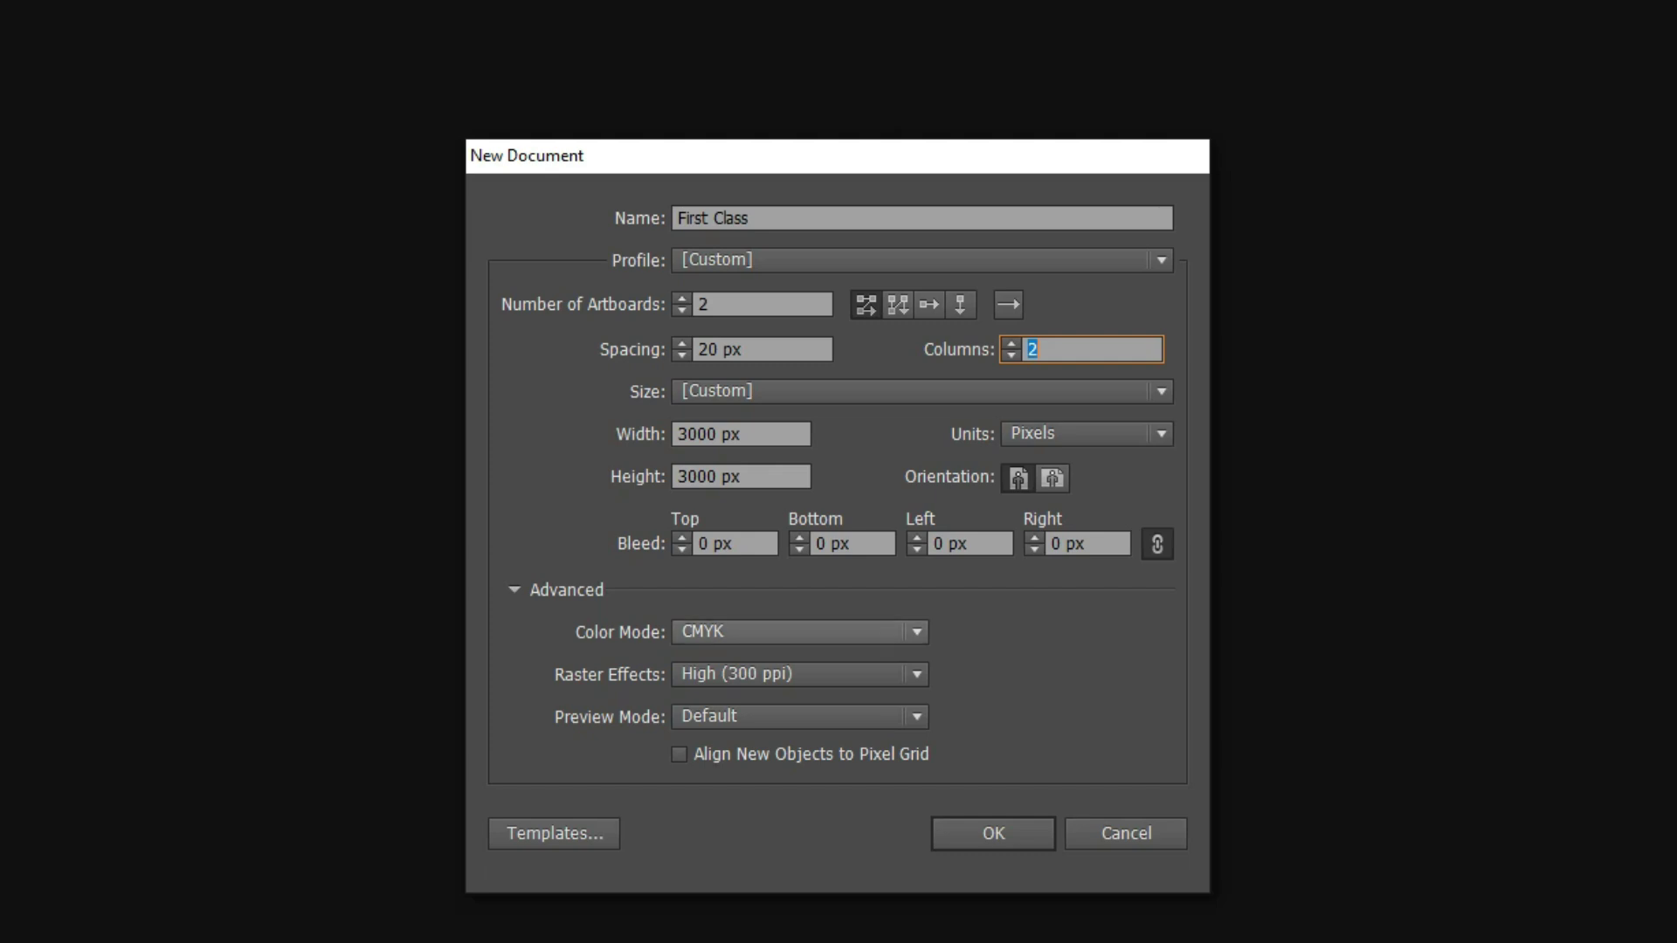
key(Tab)
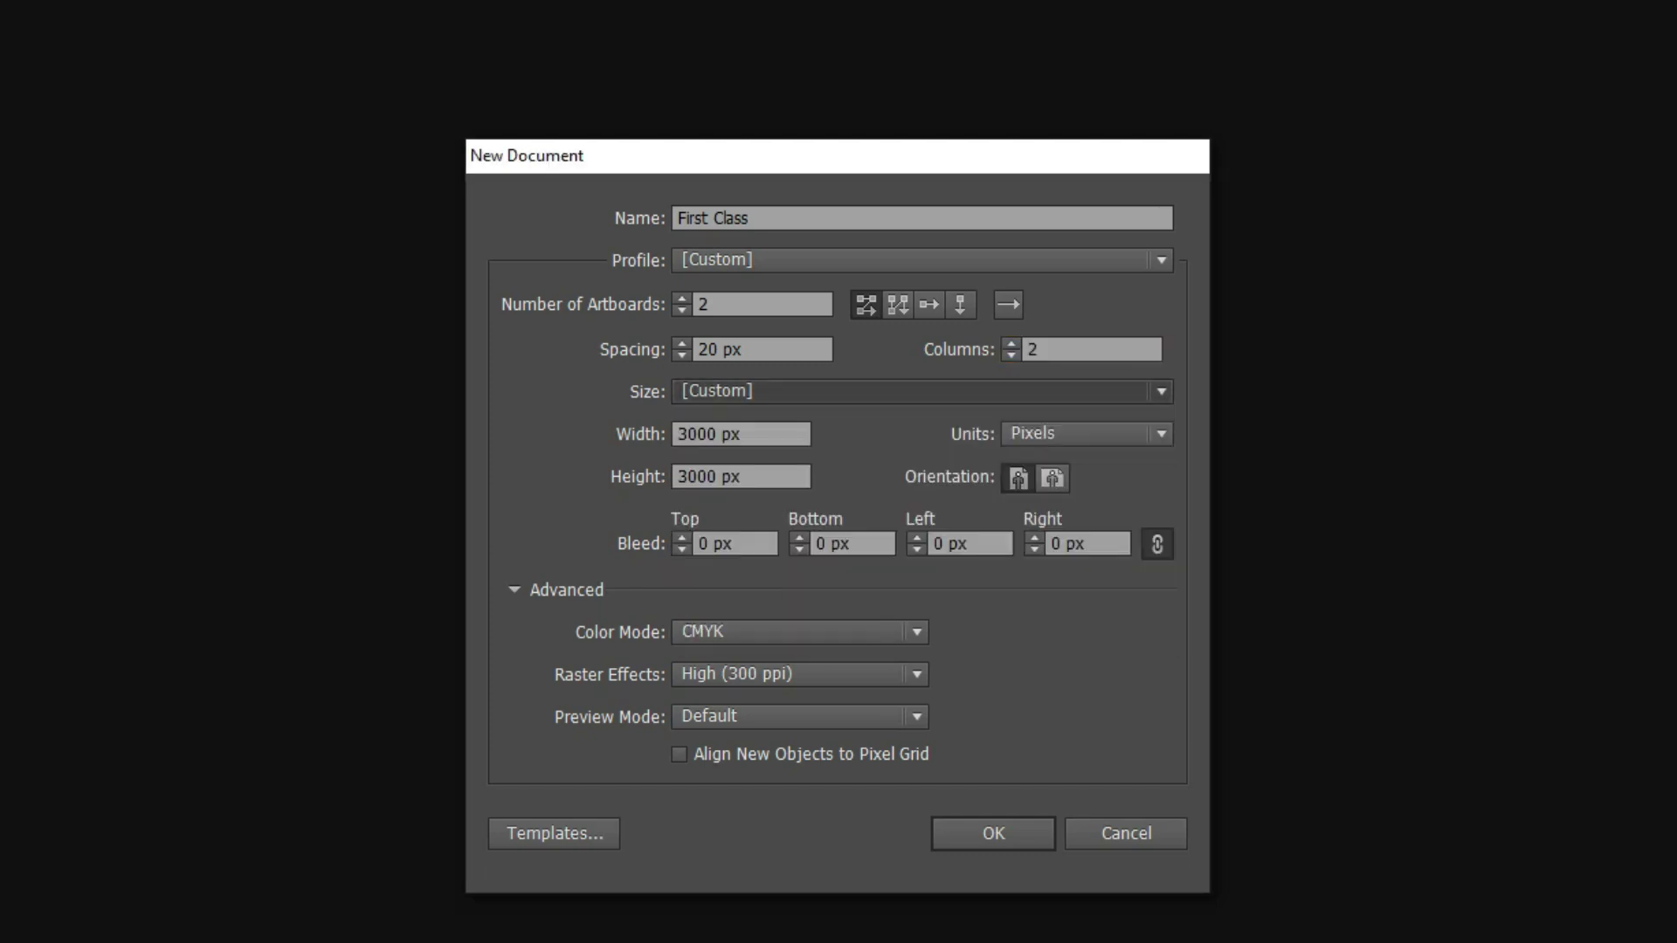
Keep a custom artboard size with width 3000 px and height 1500 px
key(Tab)
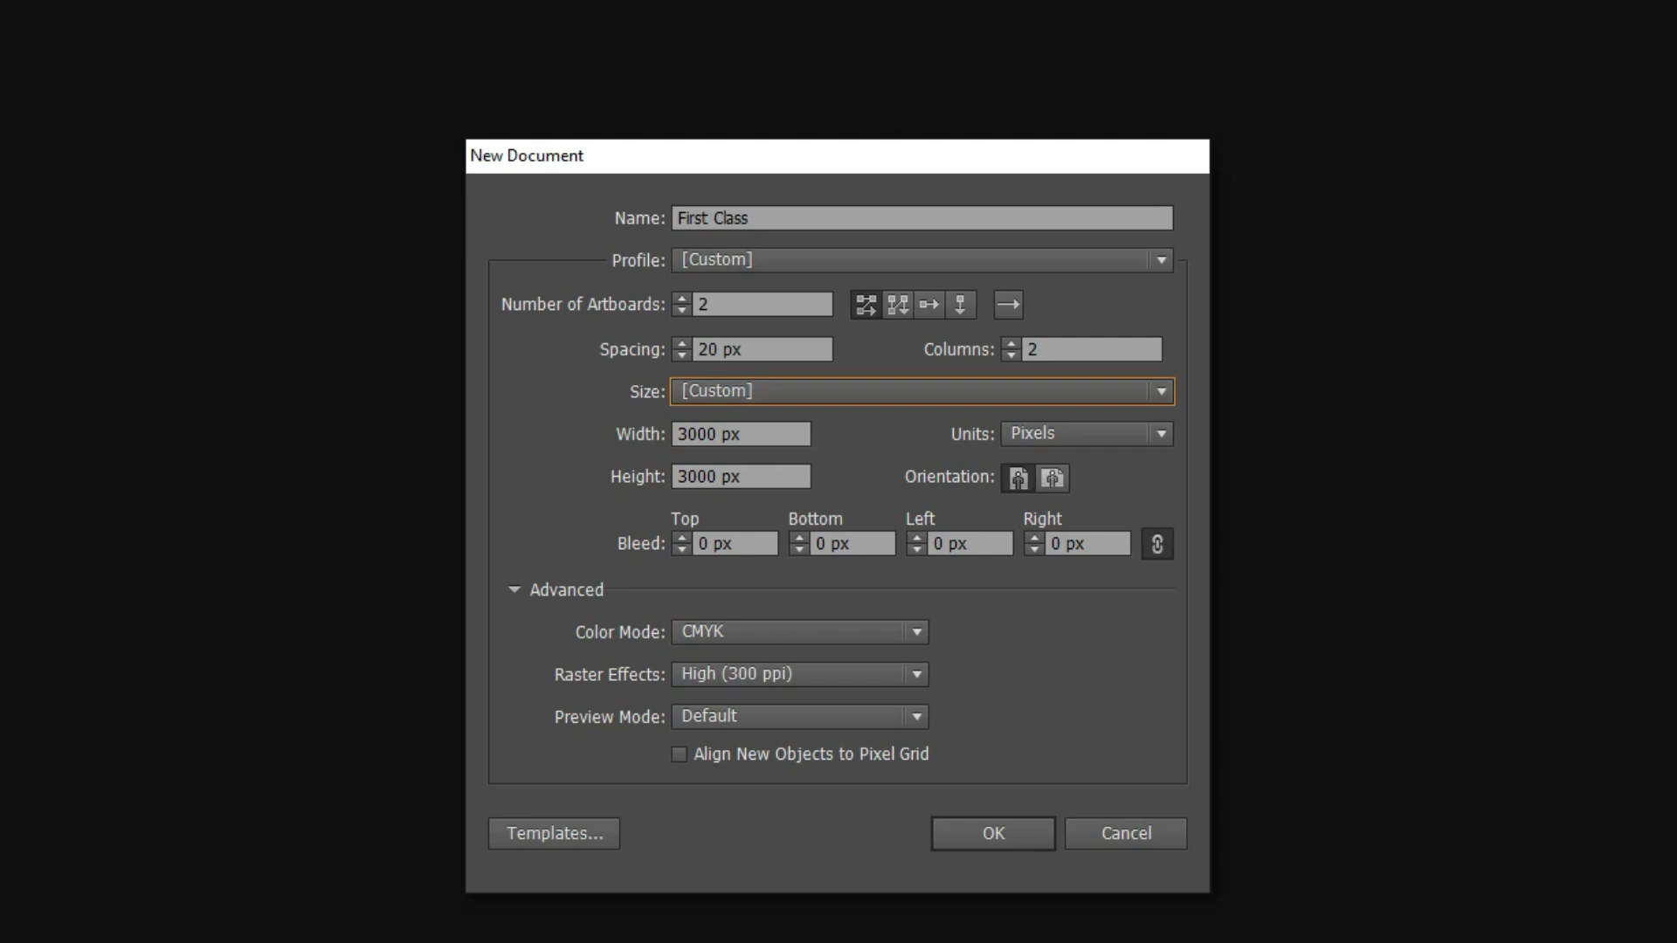
key(alt+Down)
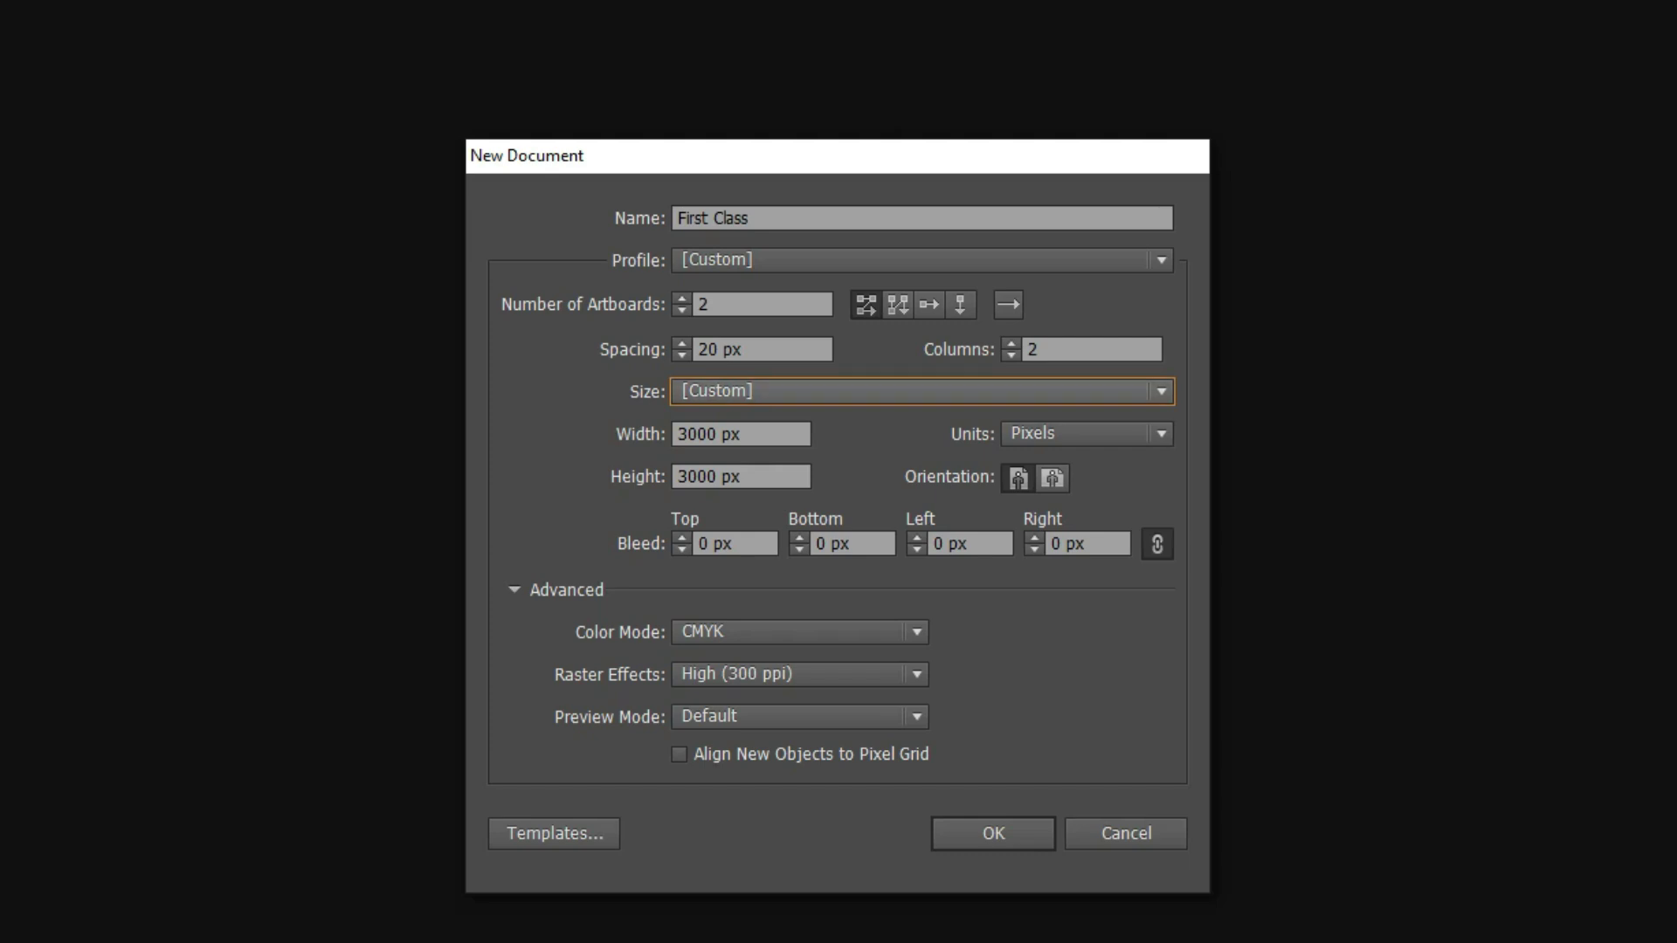
key(Escape)
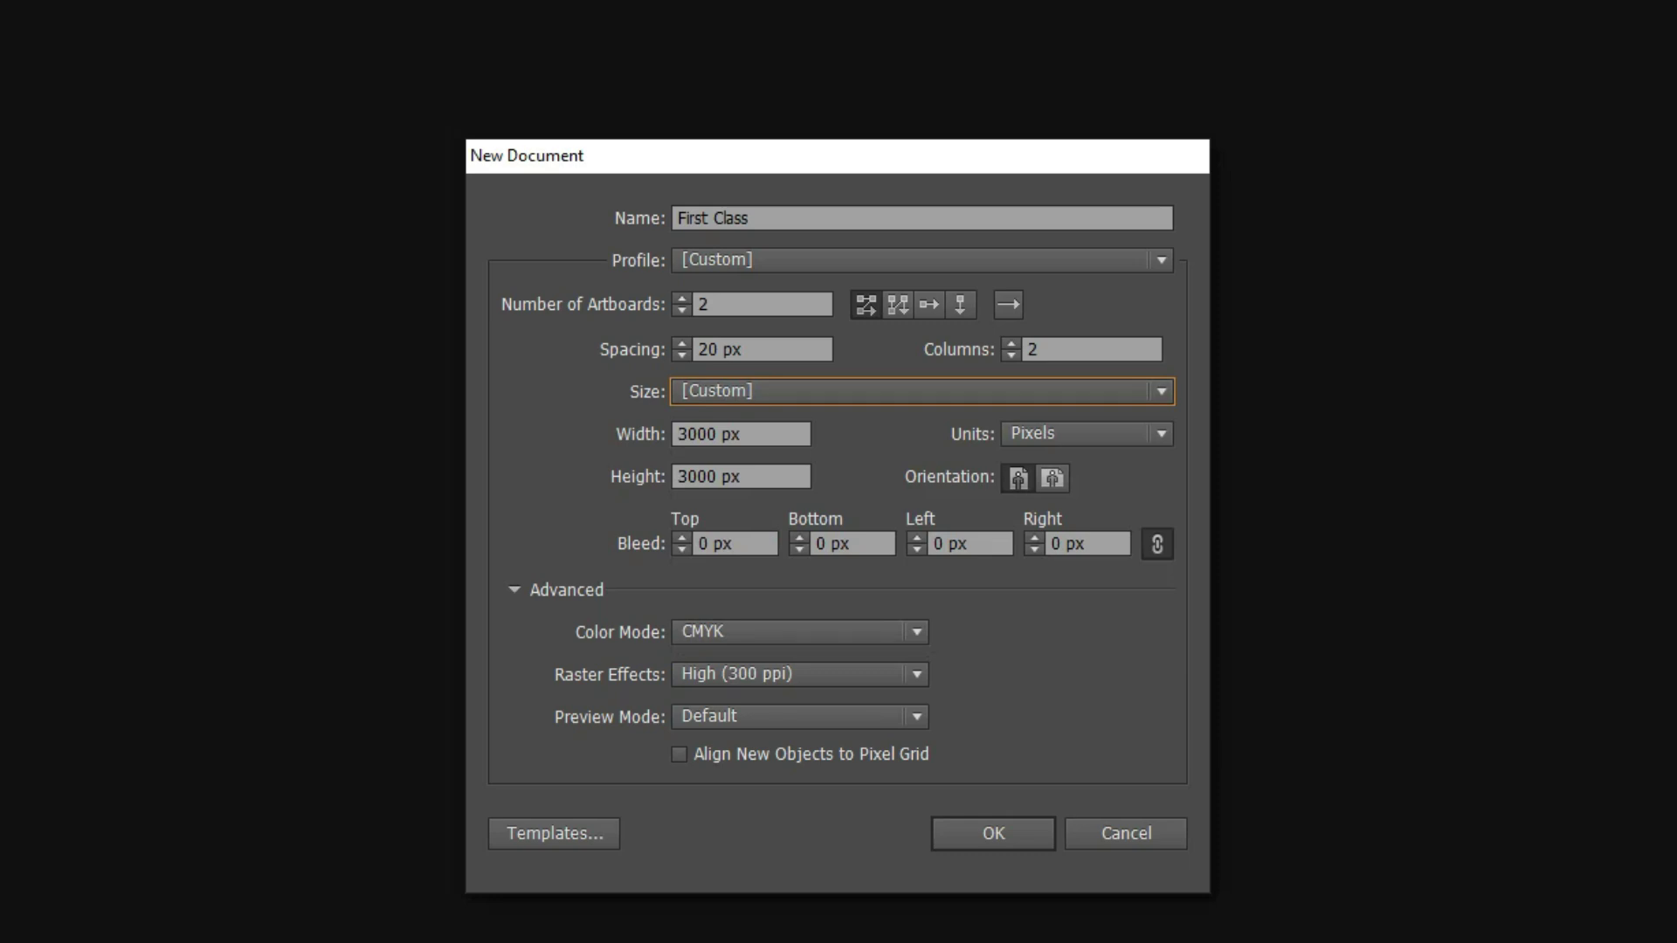
key(Tab)
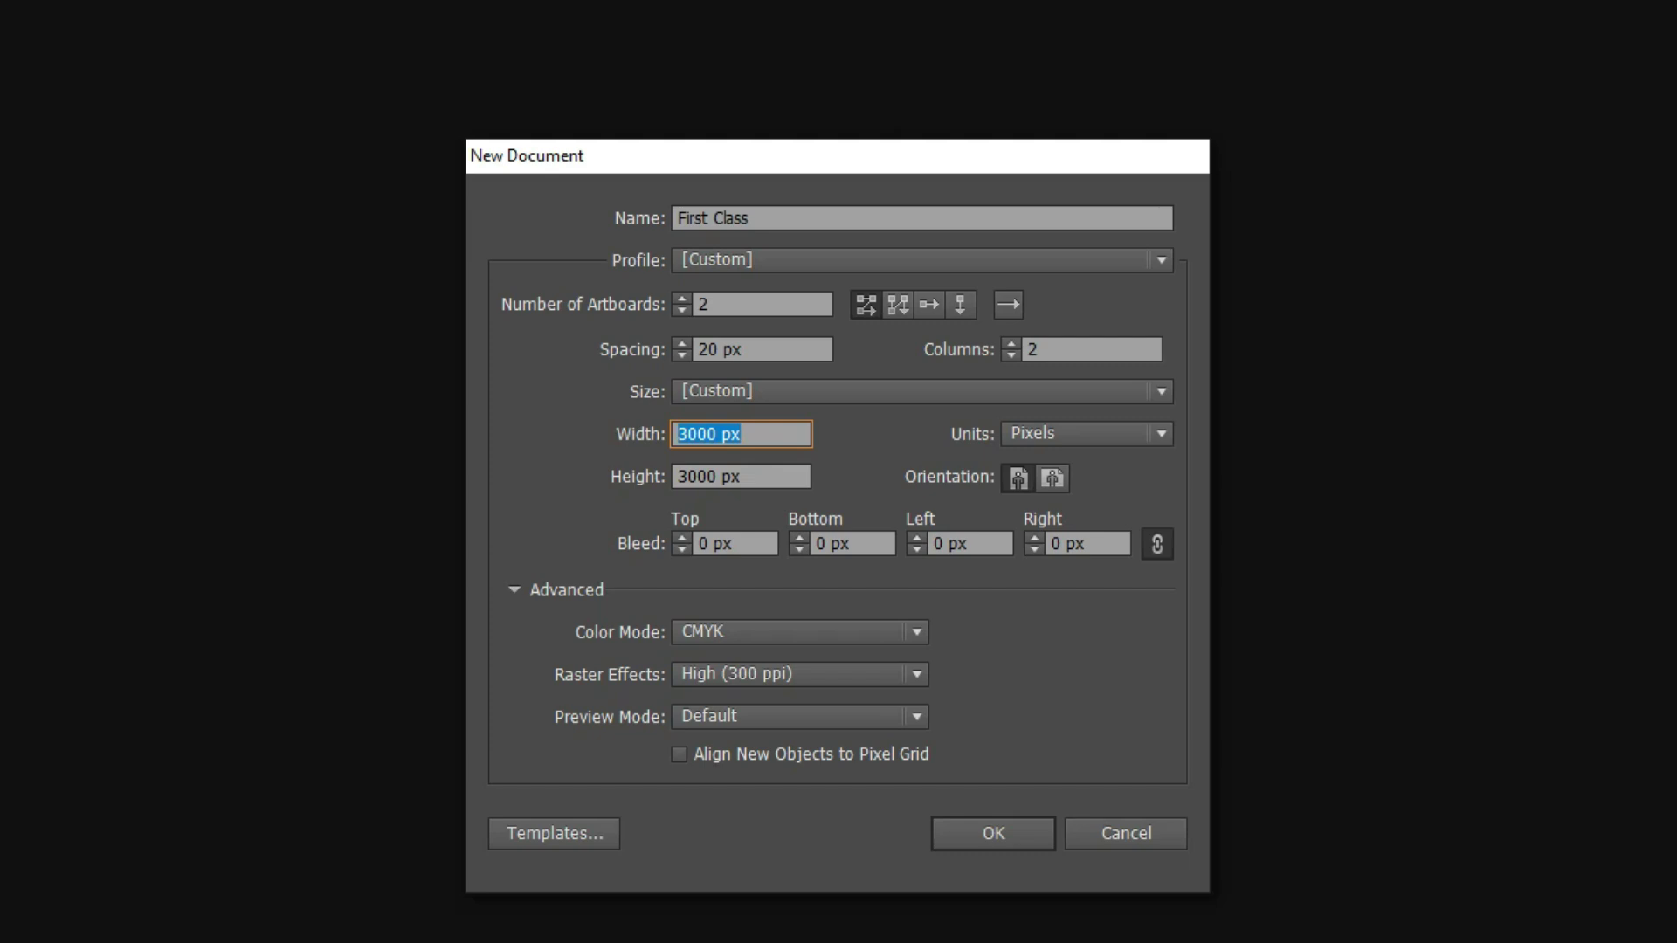
key(Right)
key(Tab)
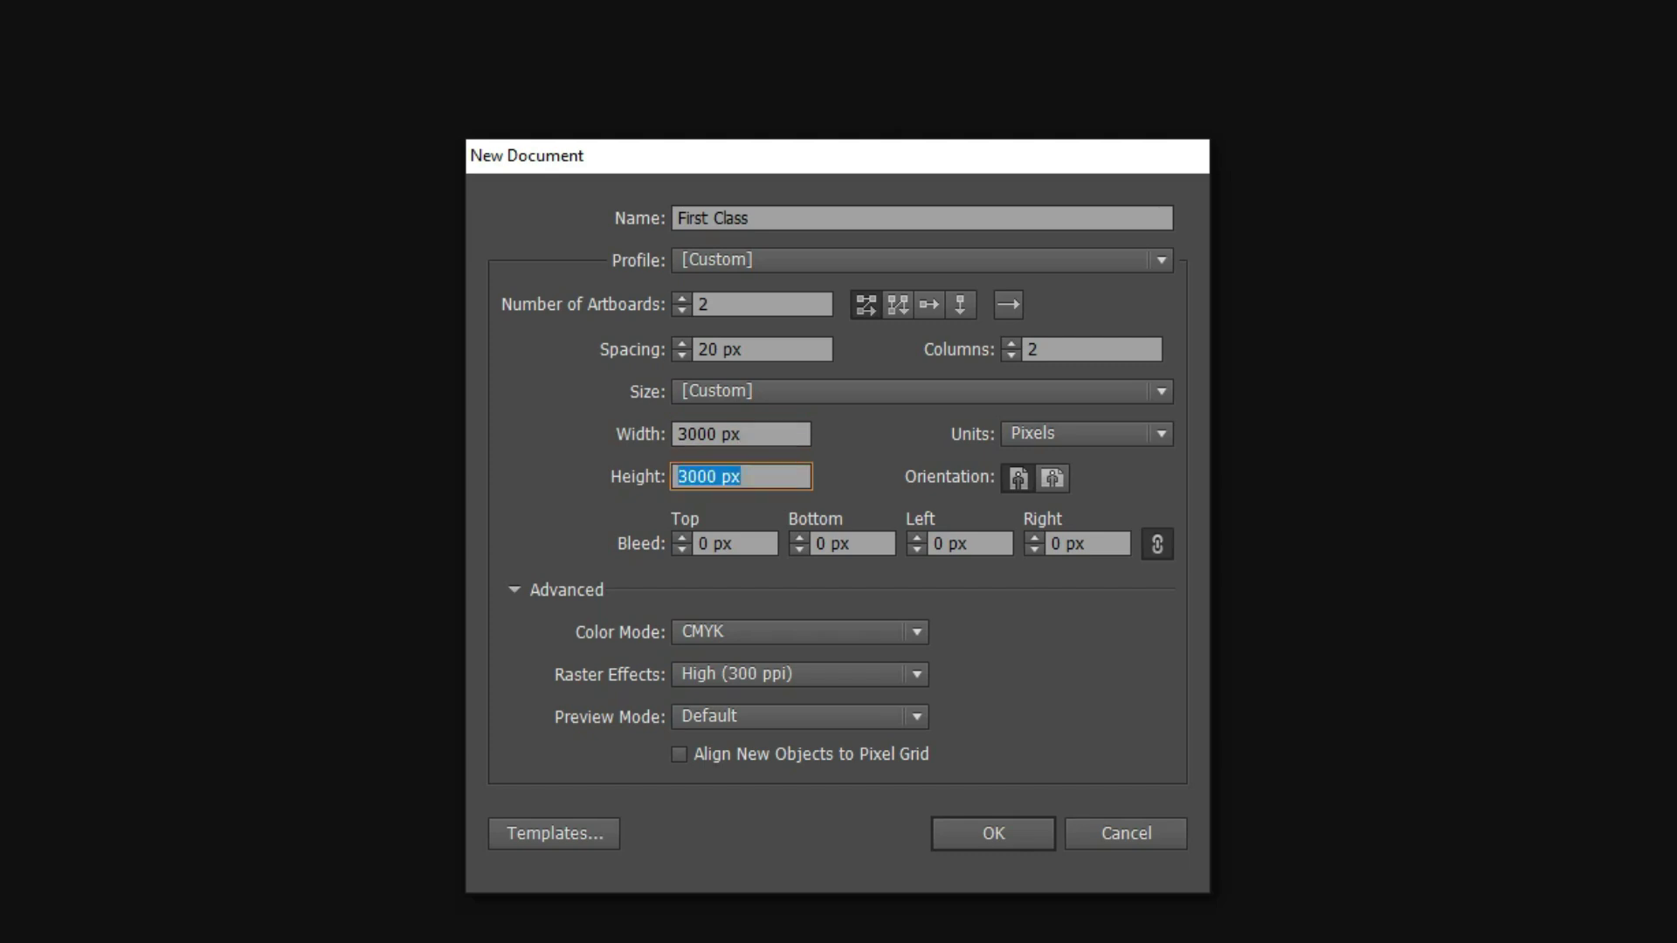
text(1500)
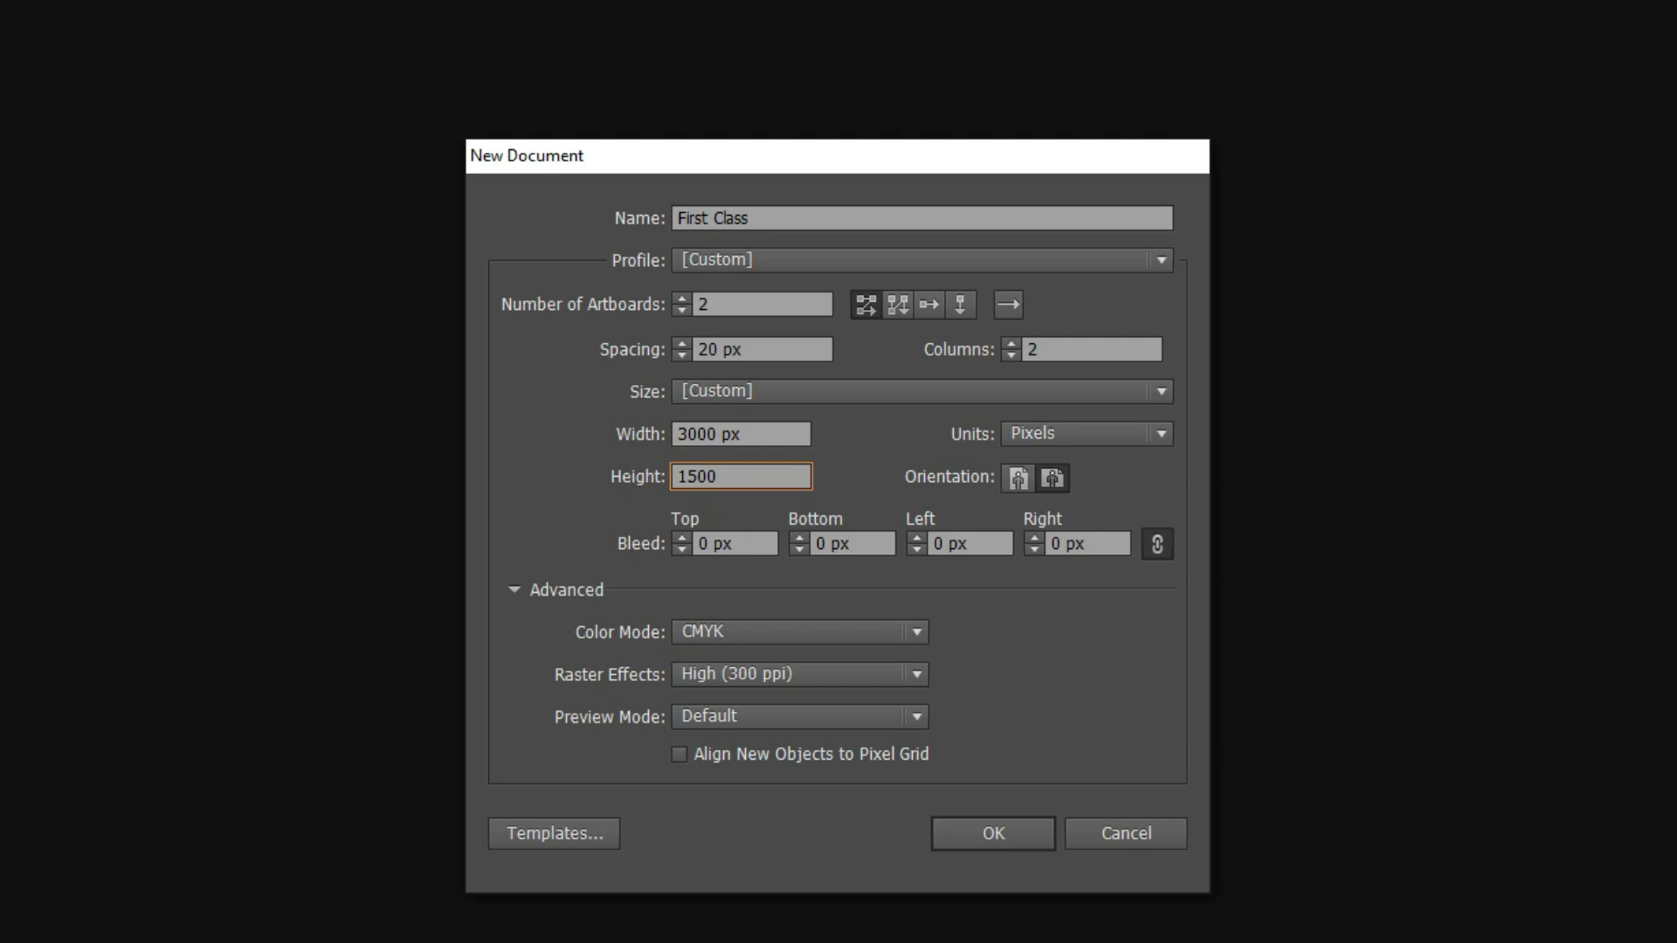
click(1085, 433)
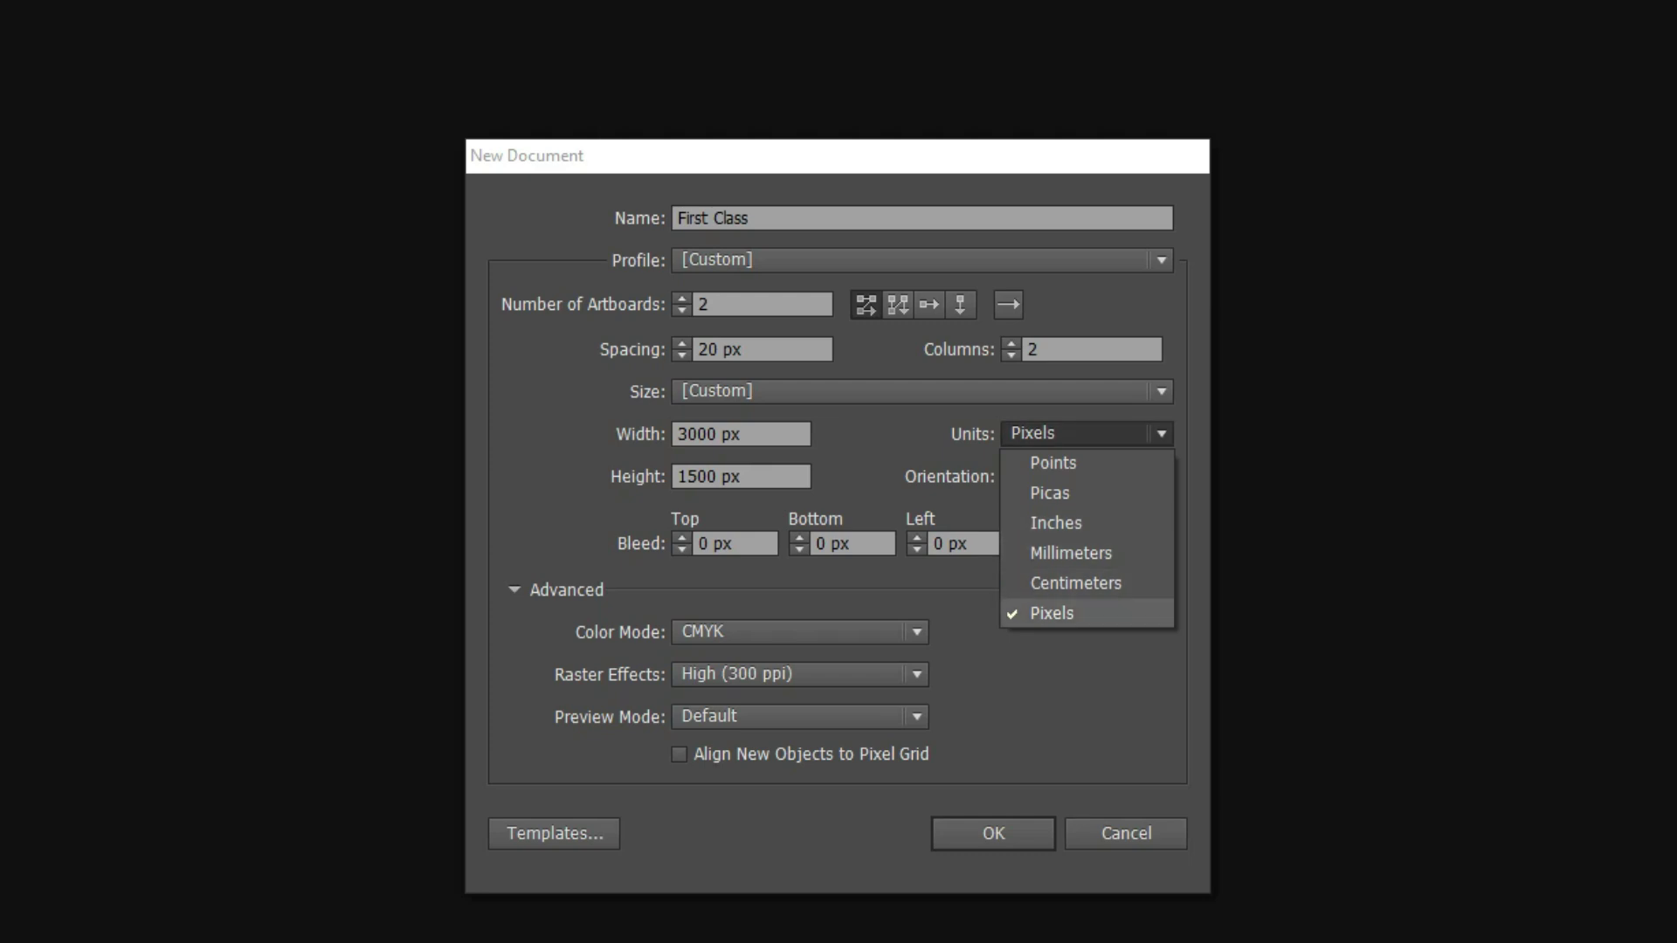
click(1051, 613)
click(1086, 433)
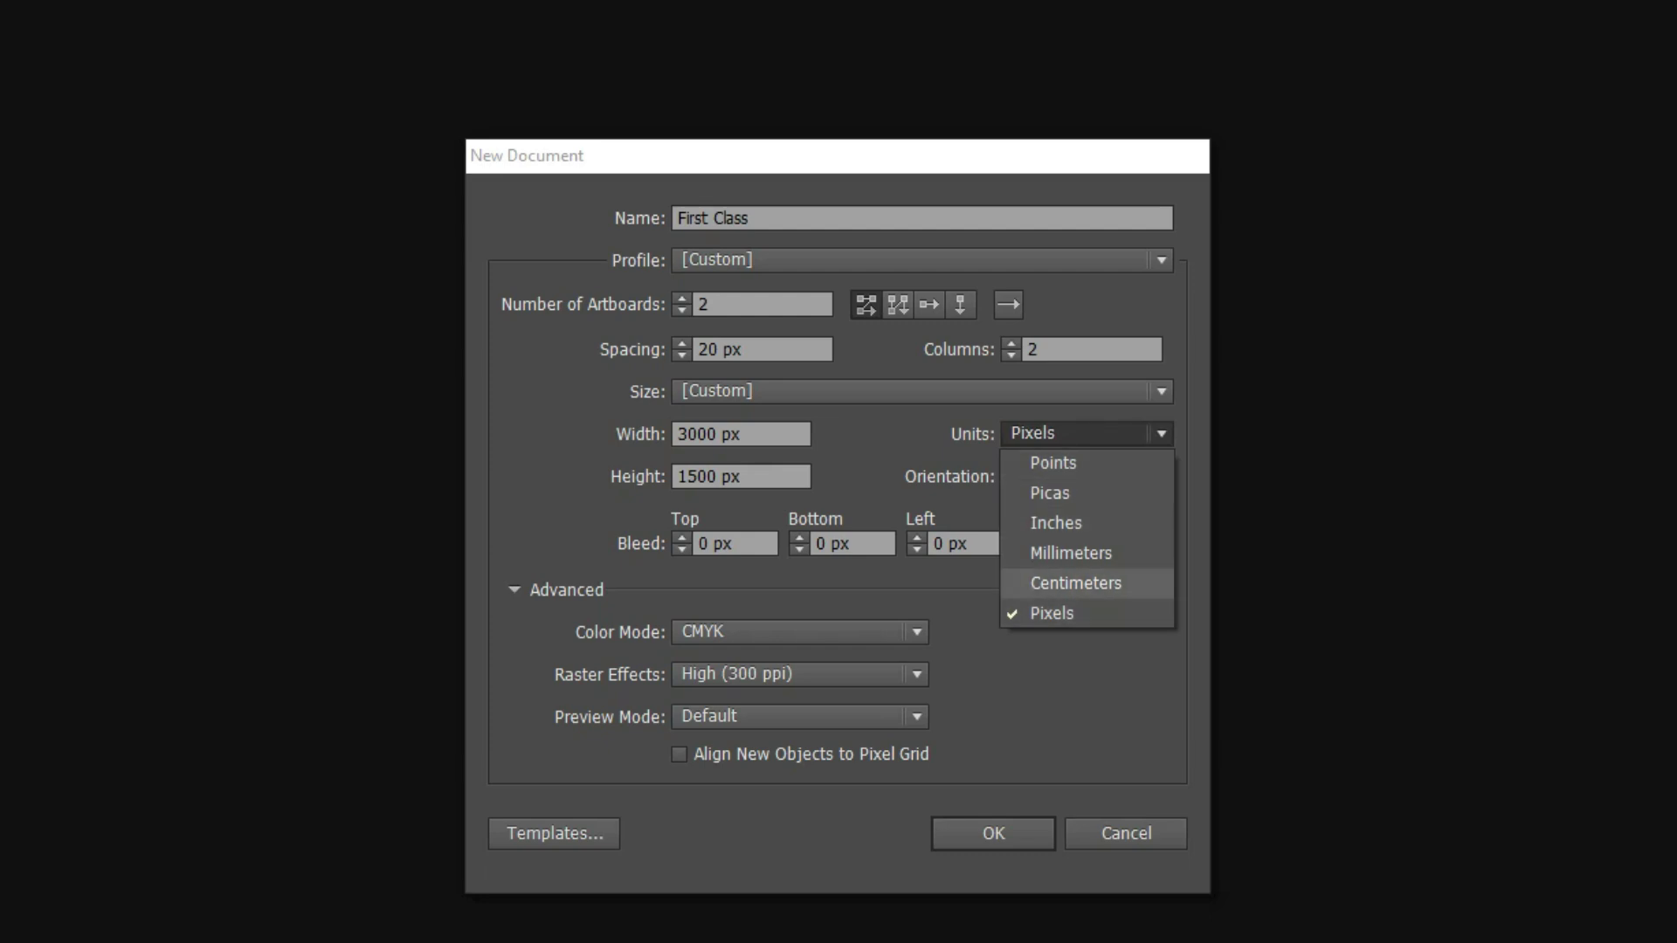
key(Escape)
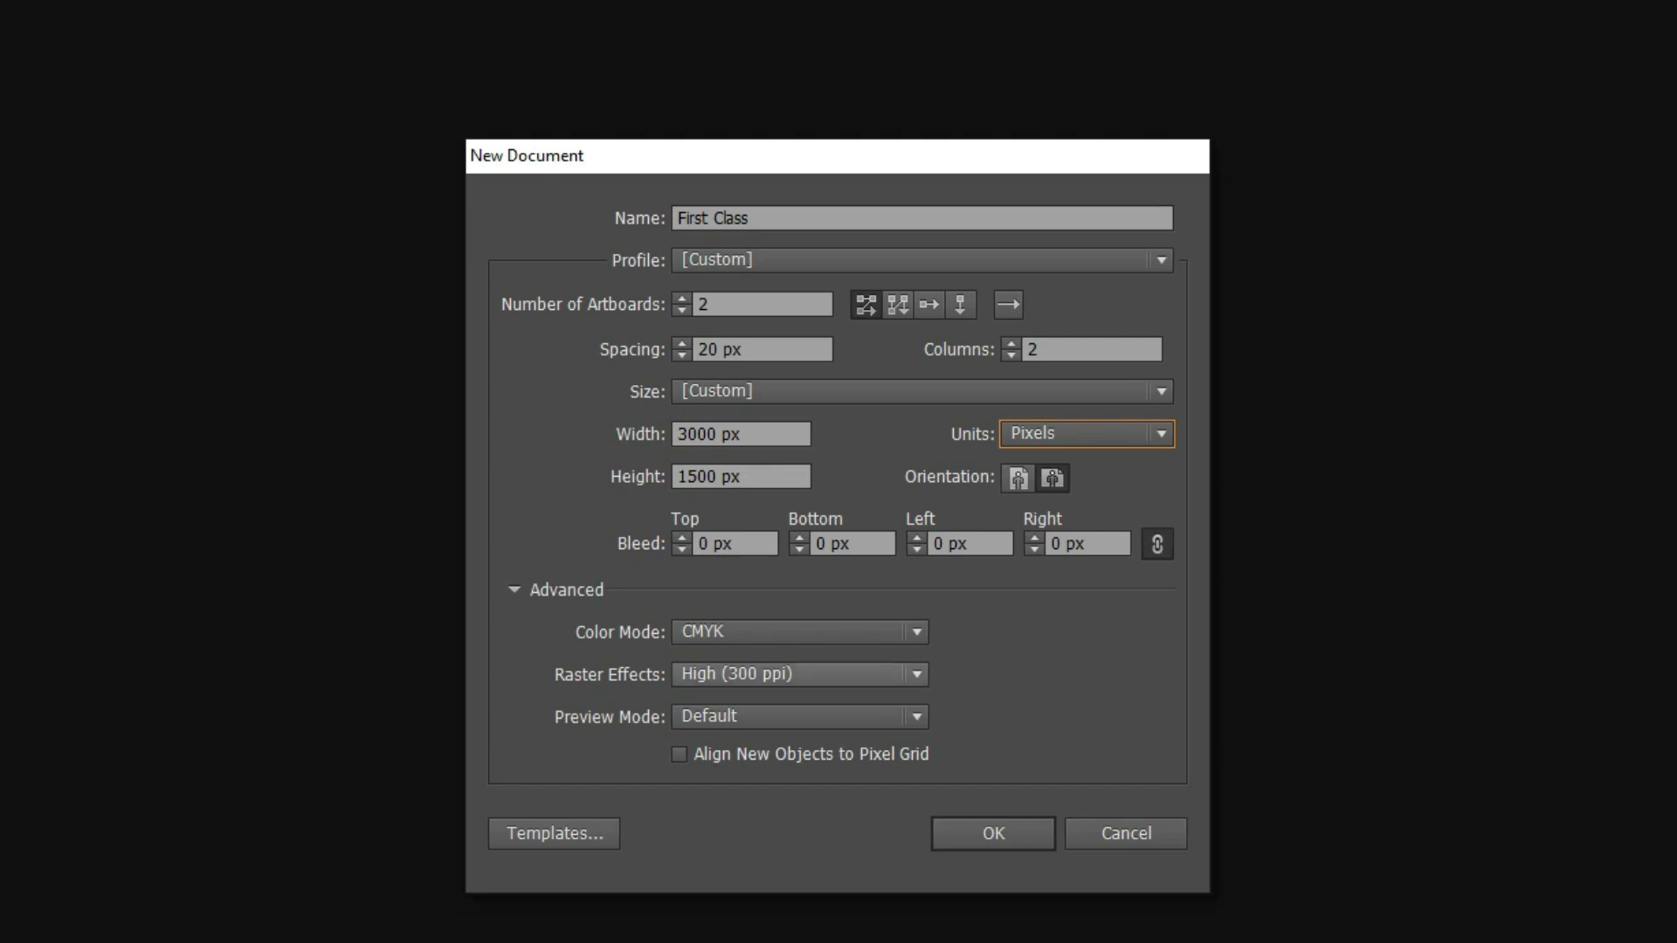
click(799, 631)
key(Escape)
key(Down)
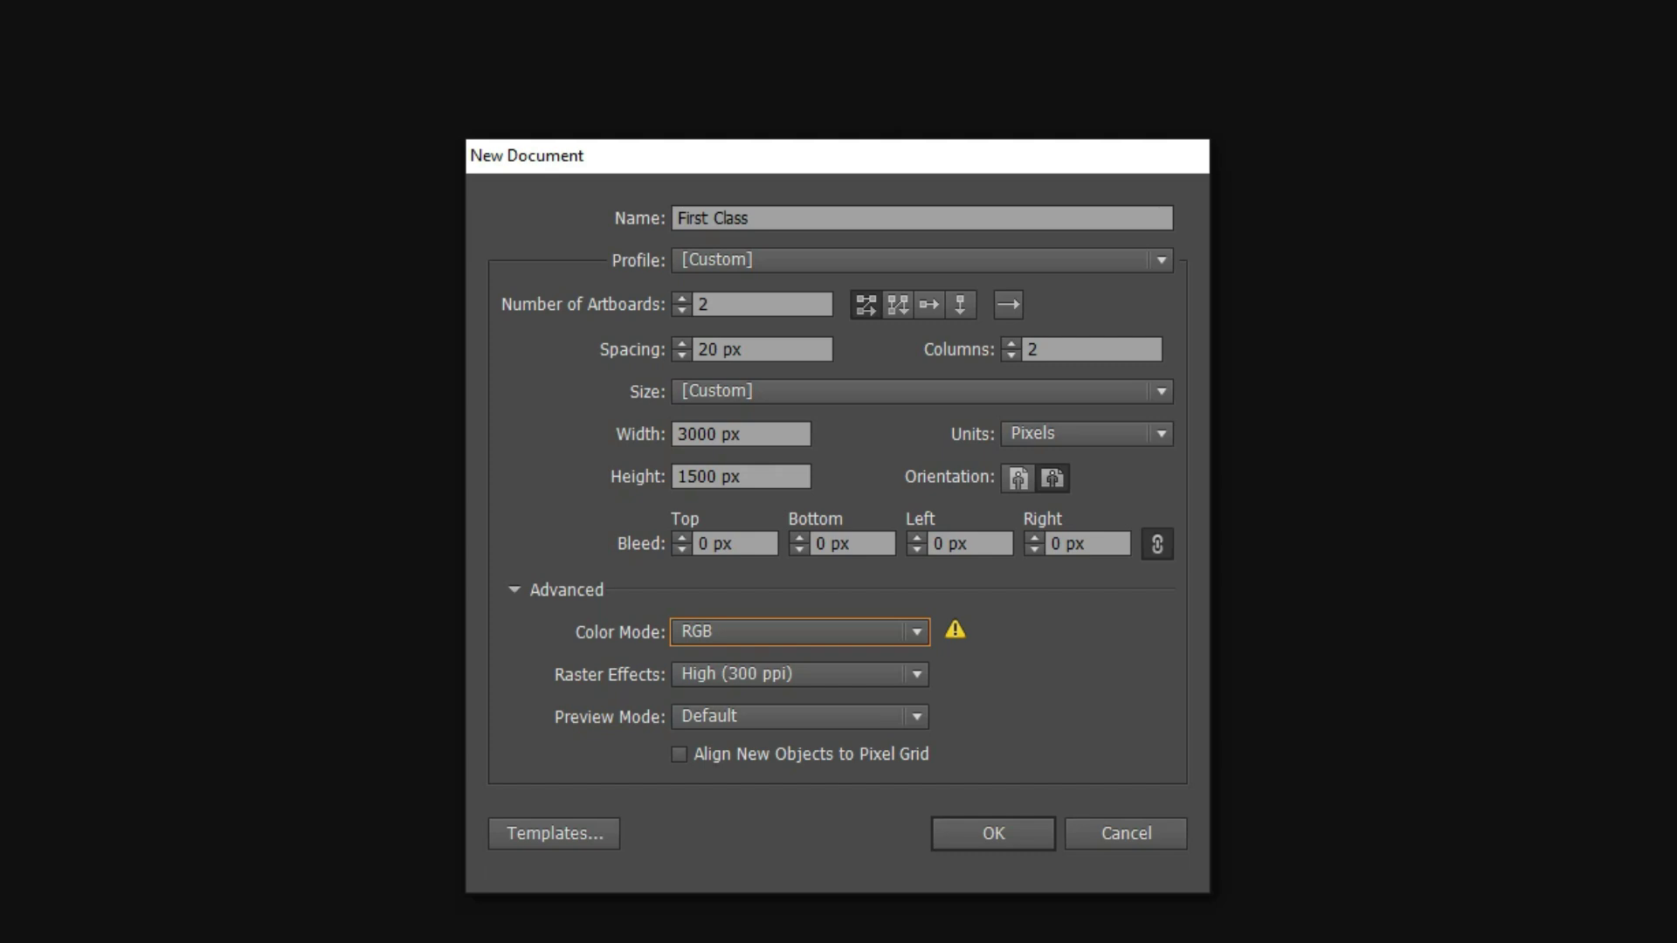
key(alt+Down)
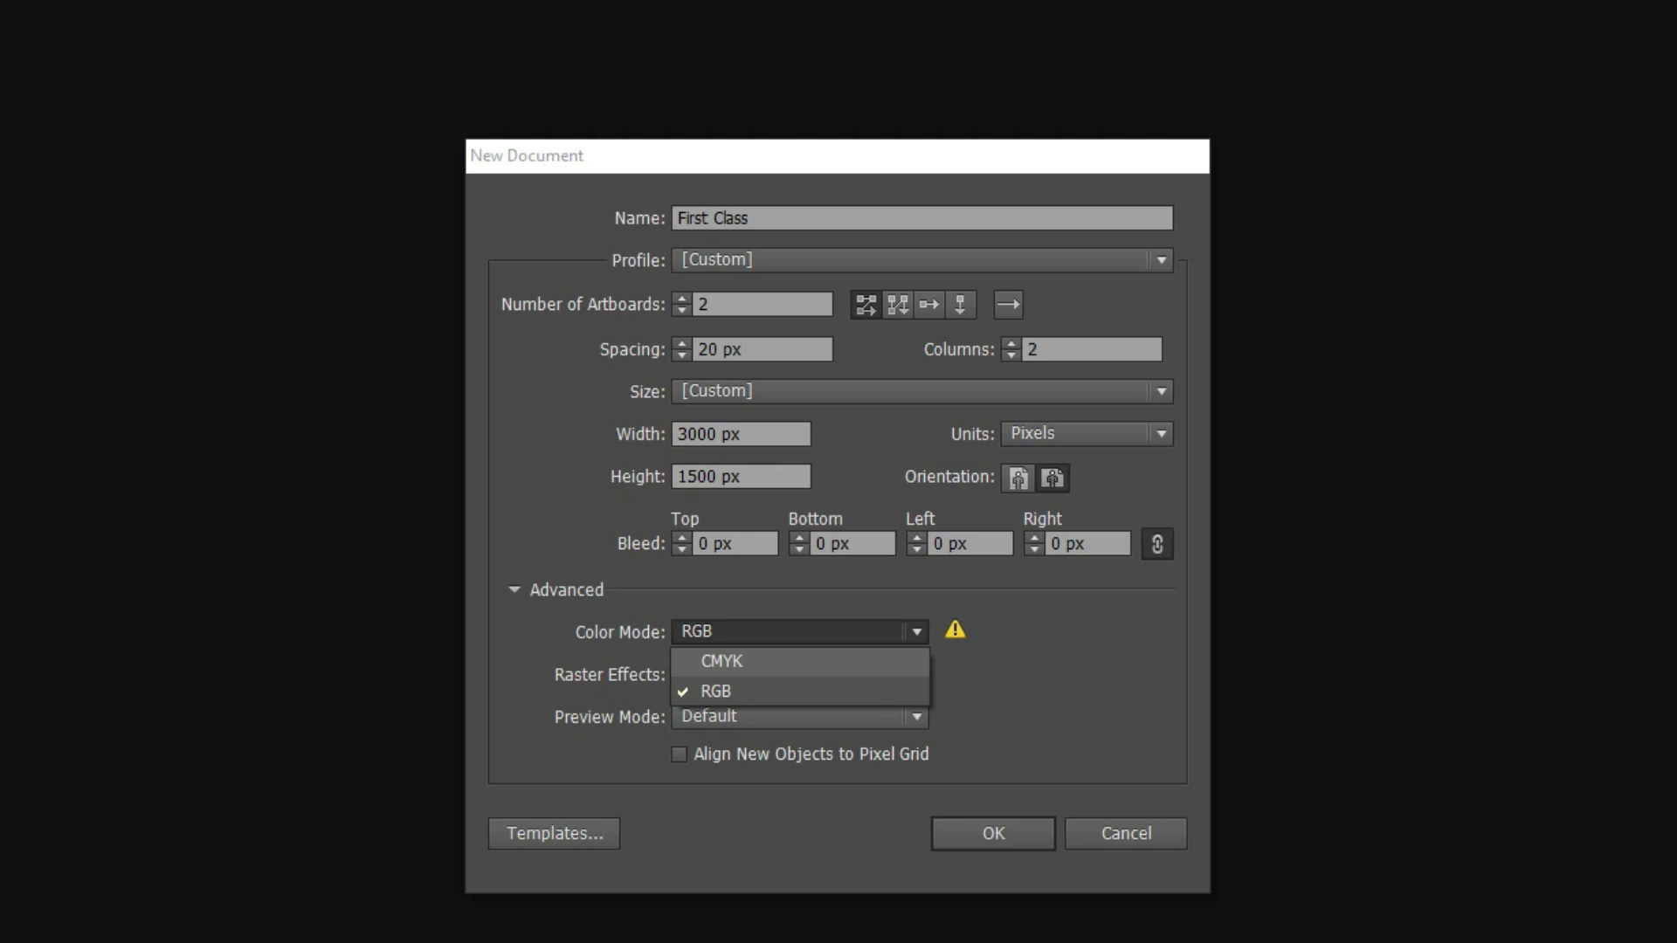
key(Escape)
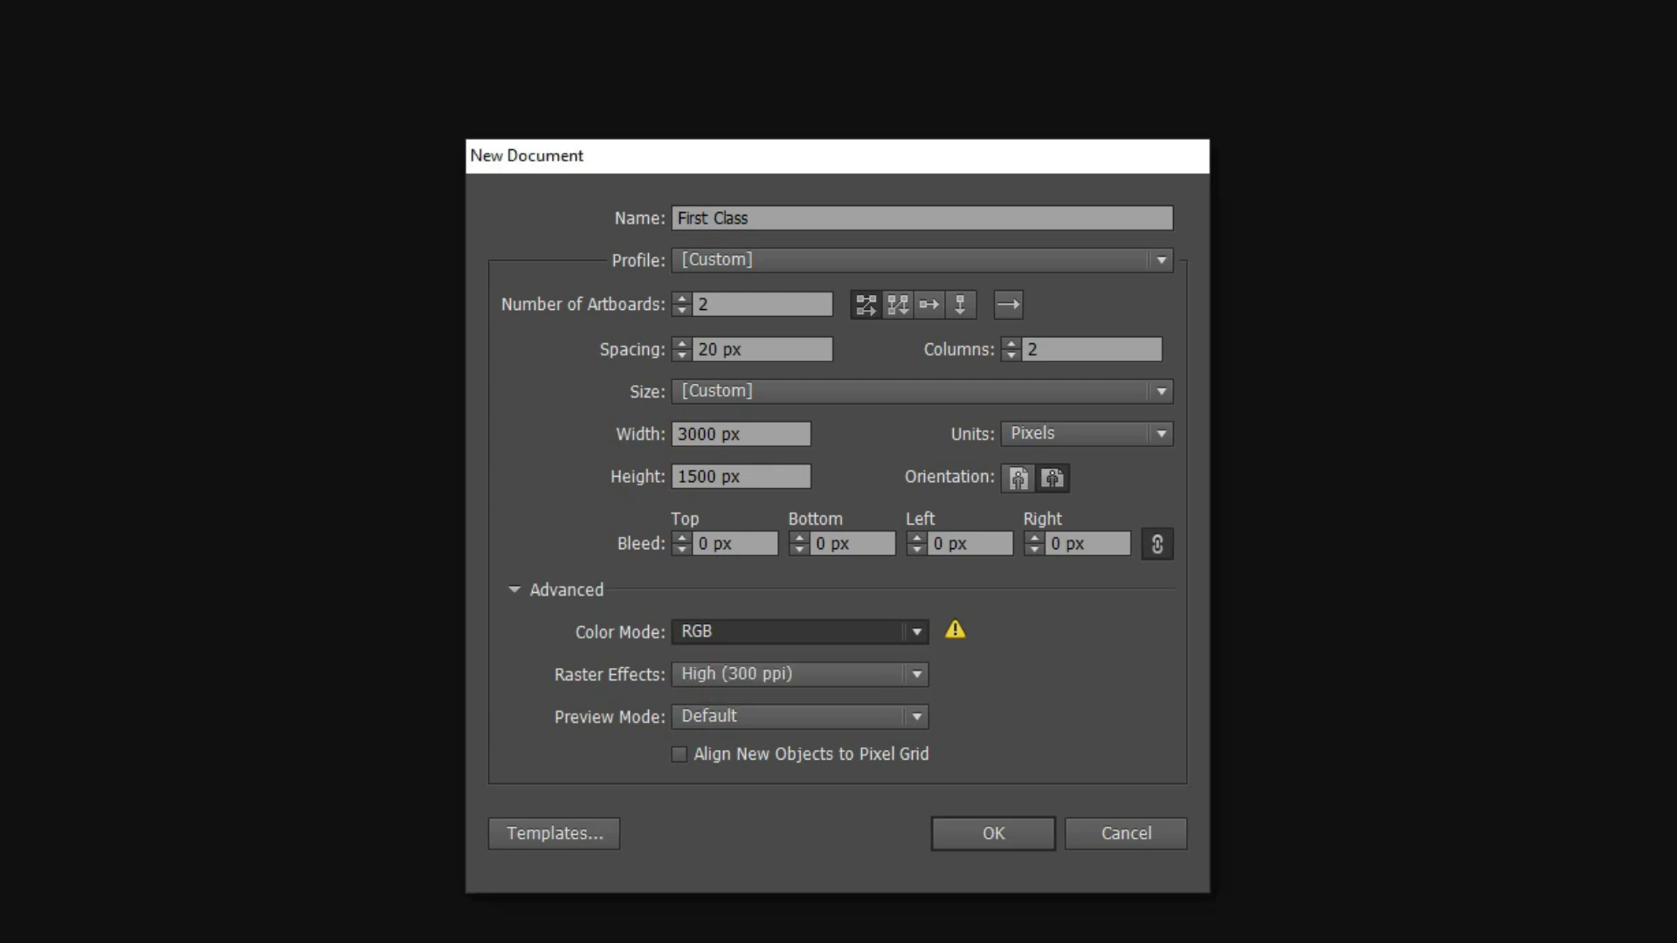
key(Up)
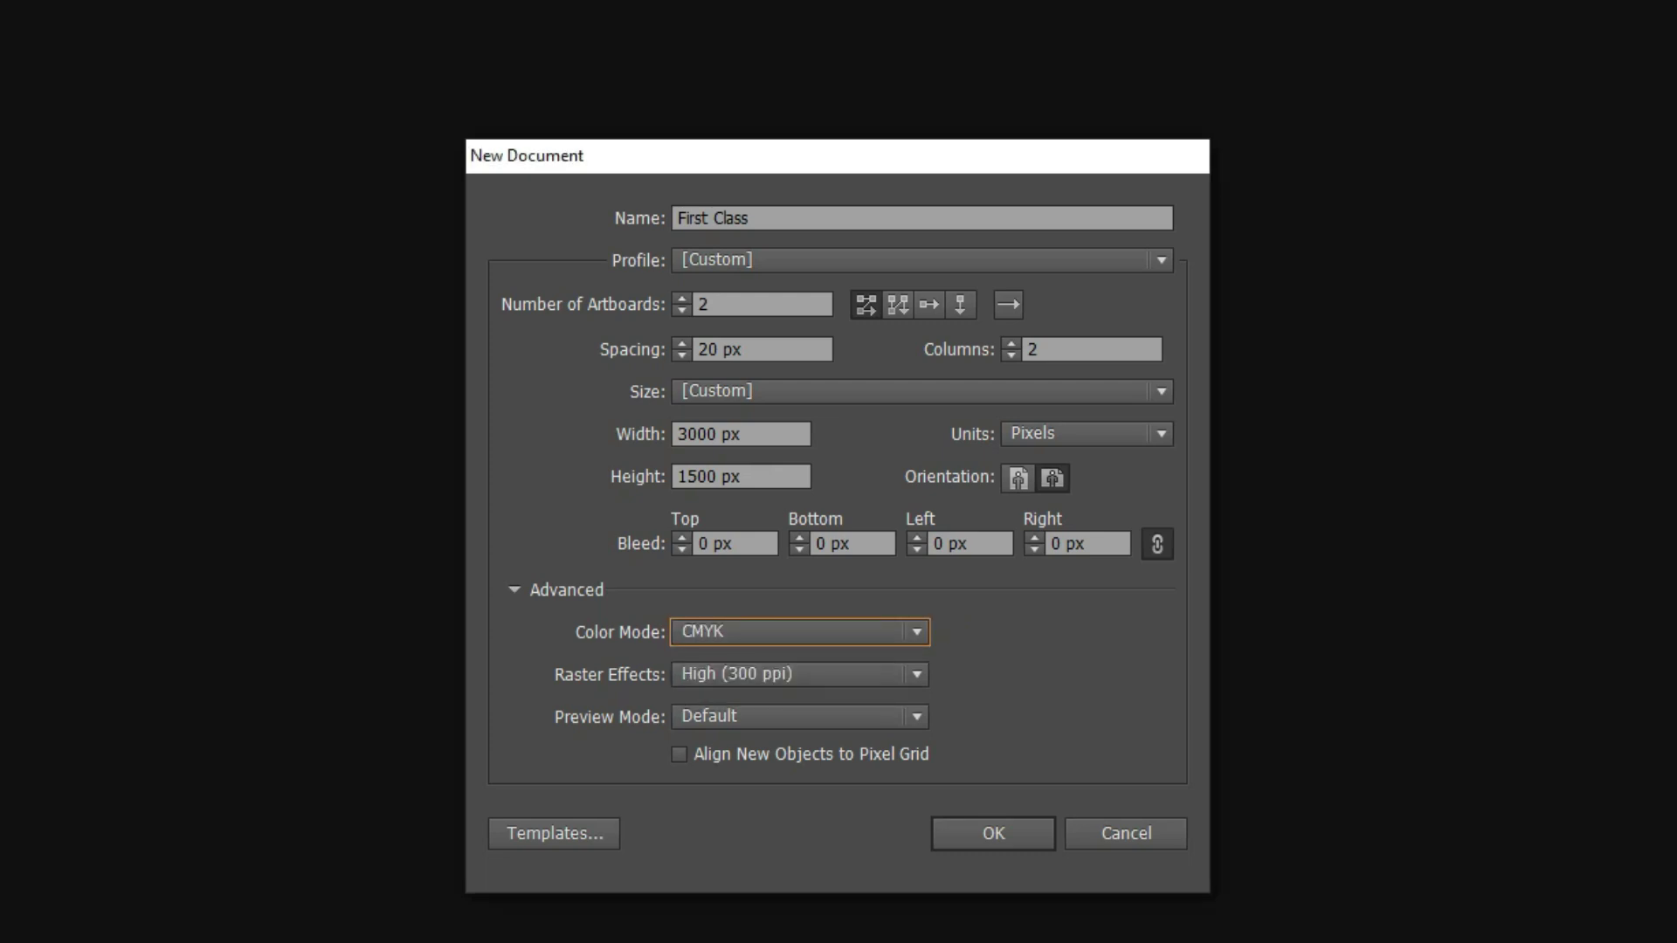
Keep the Raster Effects resolution at High (300 ppi)
key(alt+Down)
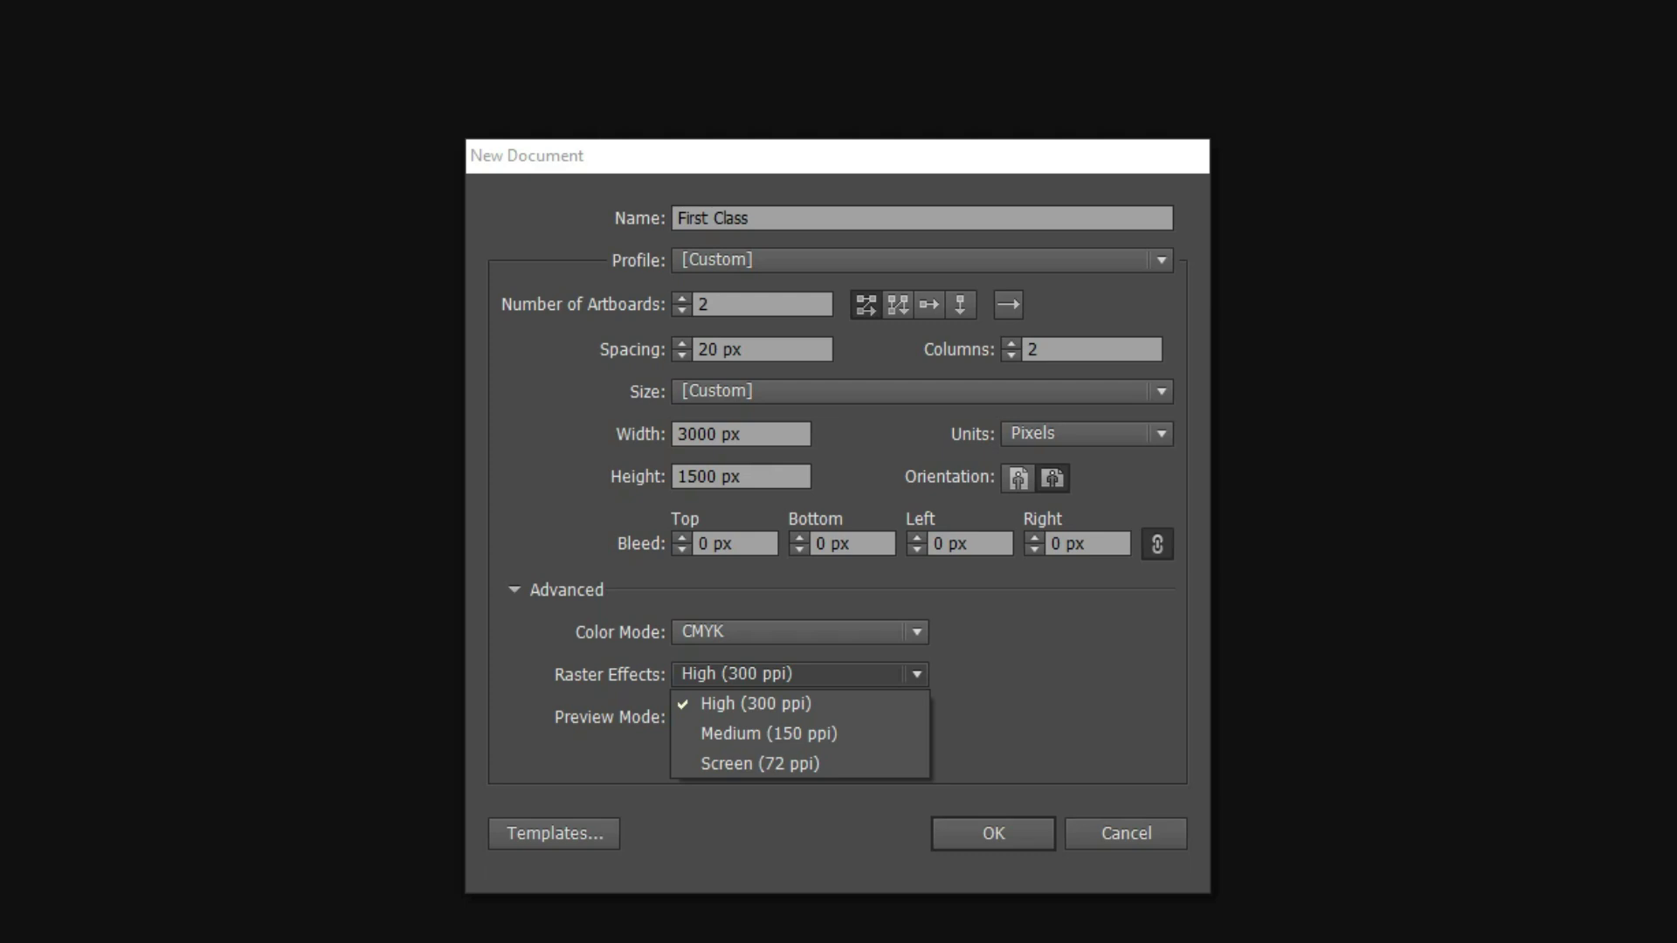
key(Escape)
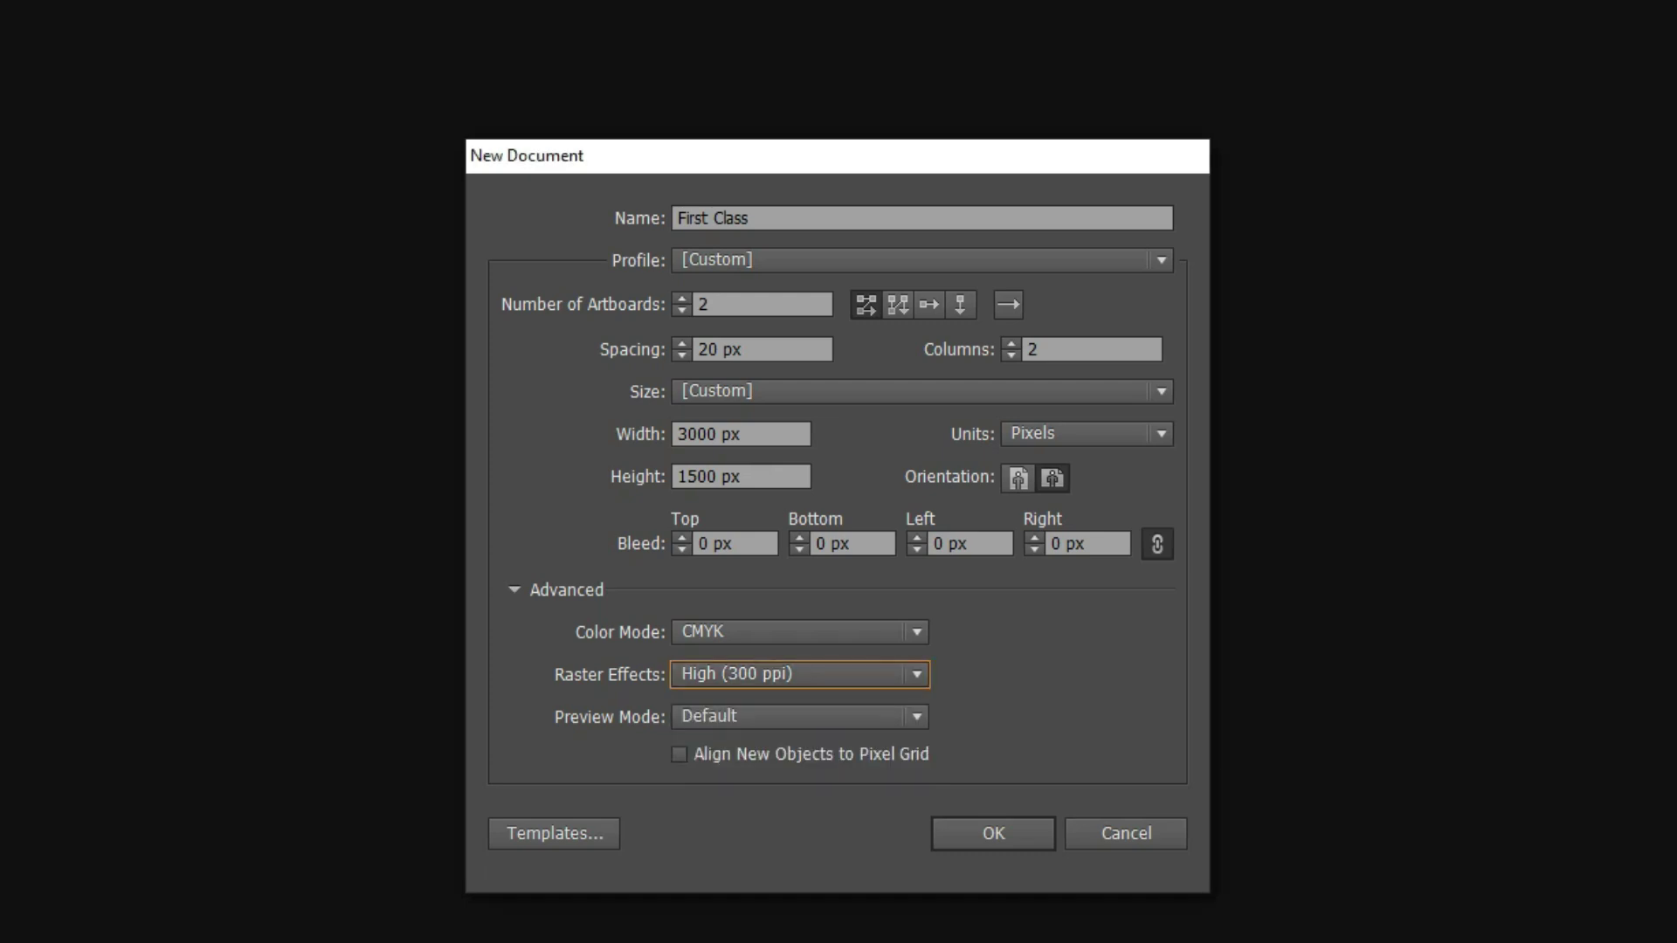
key(alt+Down)
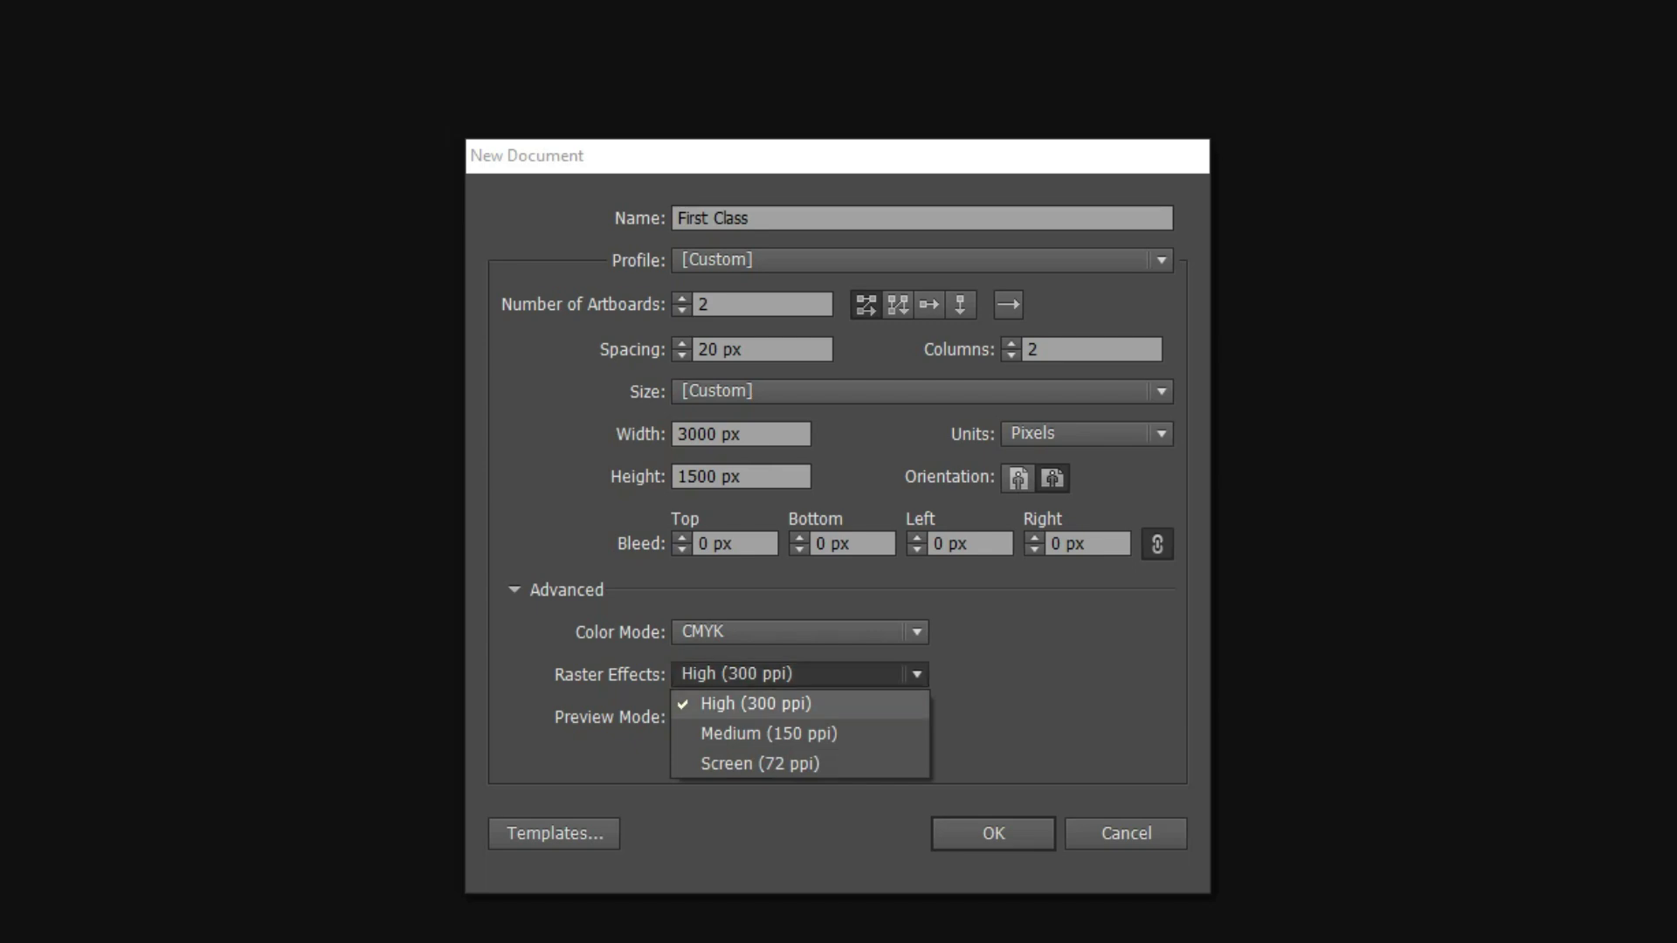
key(Down)
key(Down)
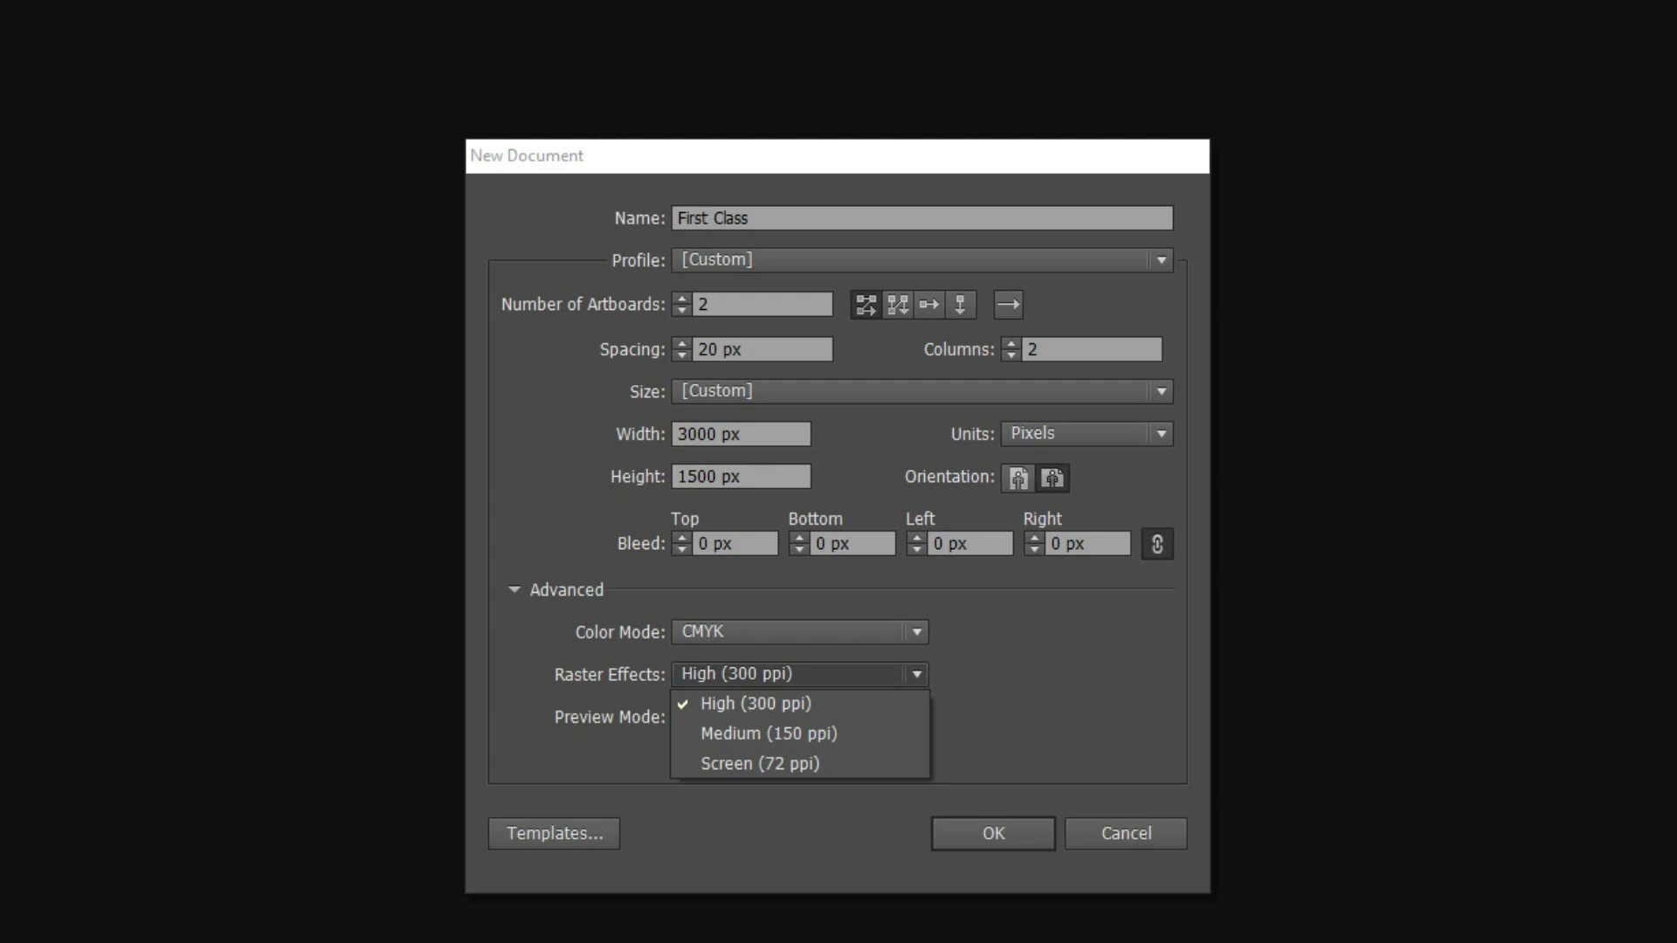
key(Escape)
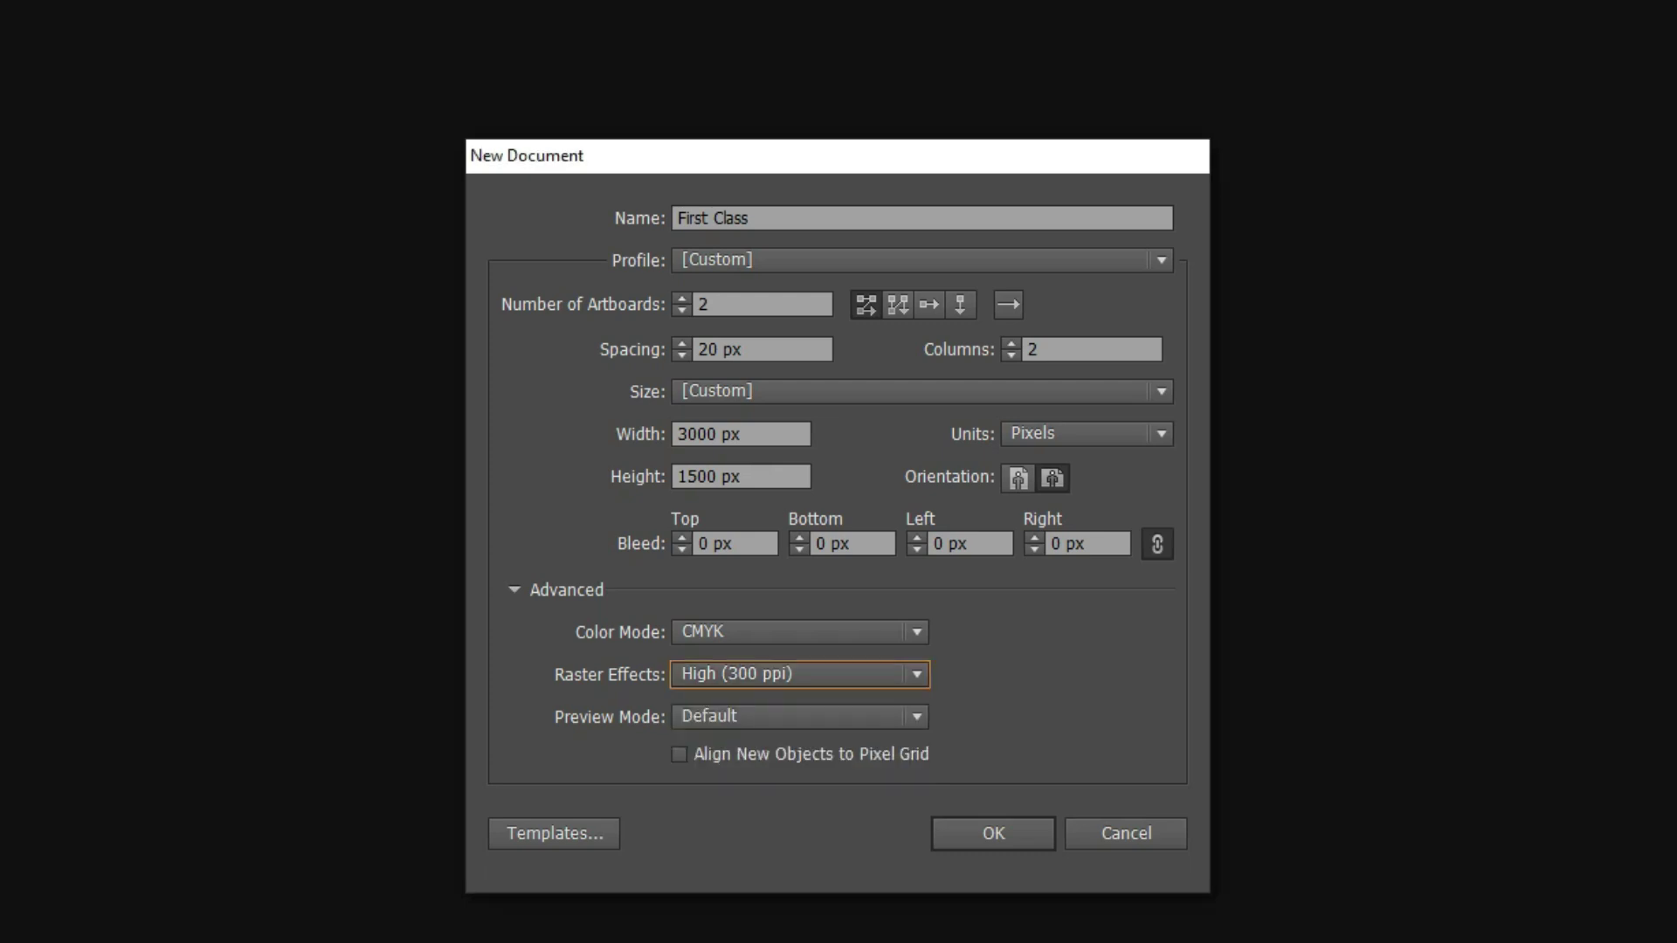
Leave Preview Mode at Default and create the First Class document
key(Tab)
key(alt+Down)
key(Escape)
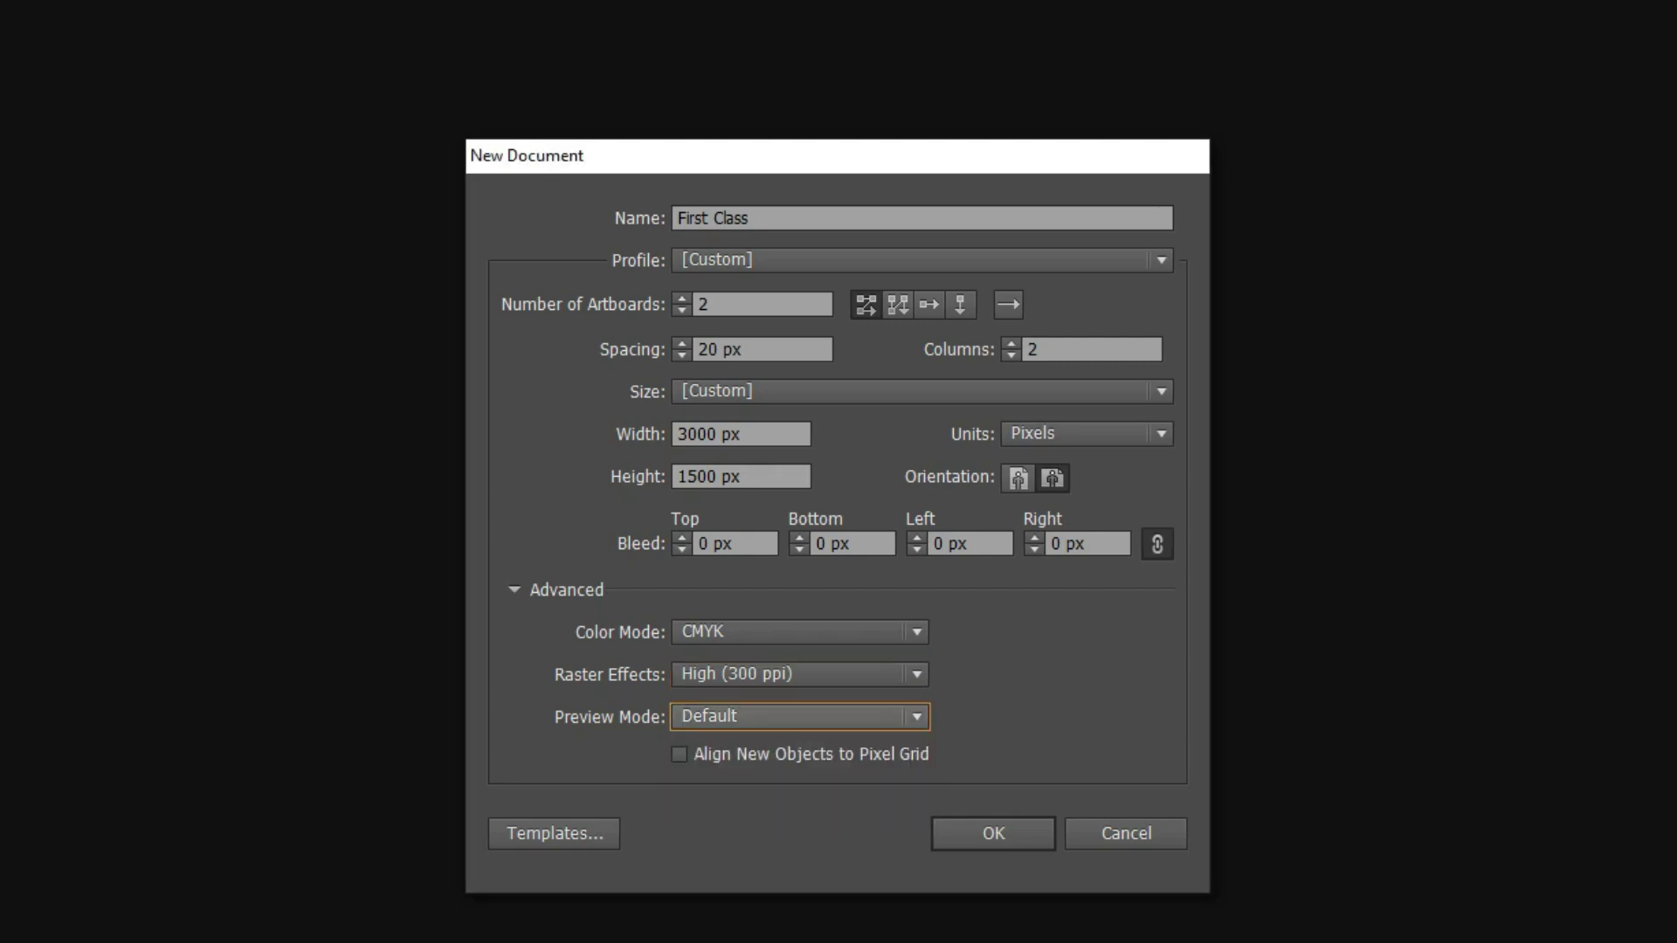
key(alt+Down)
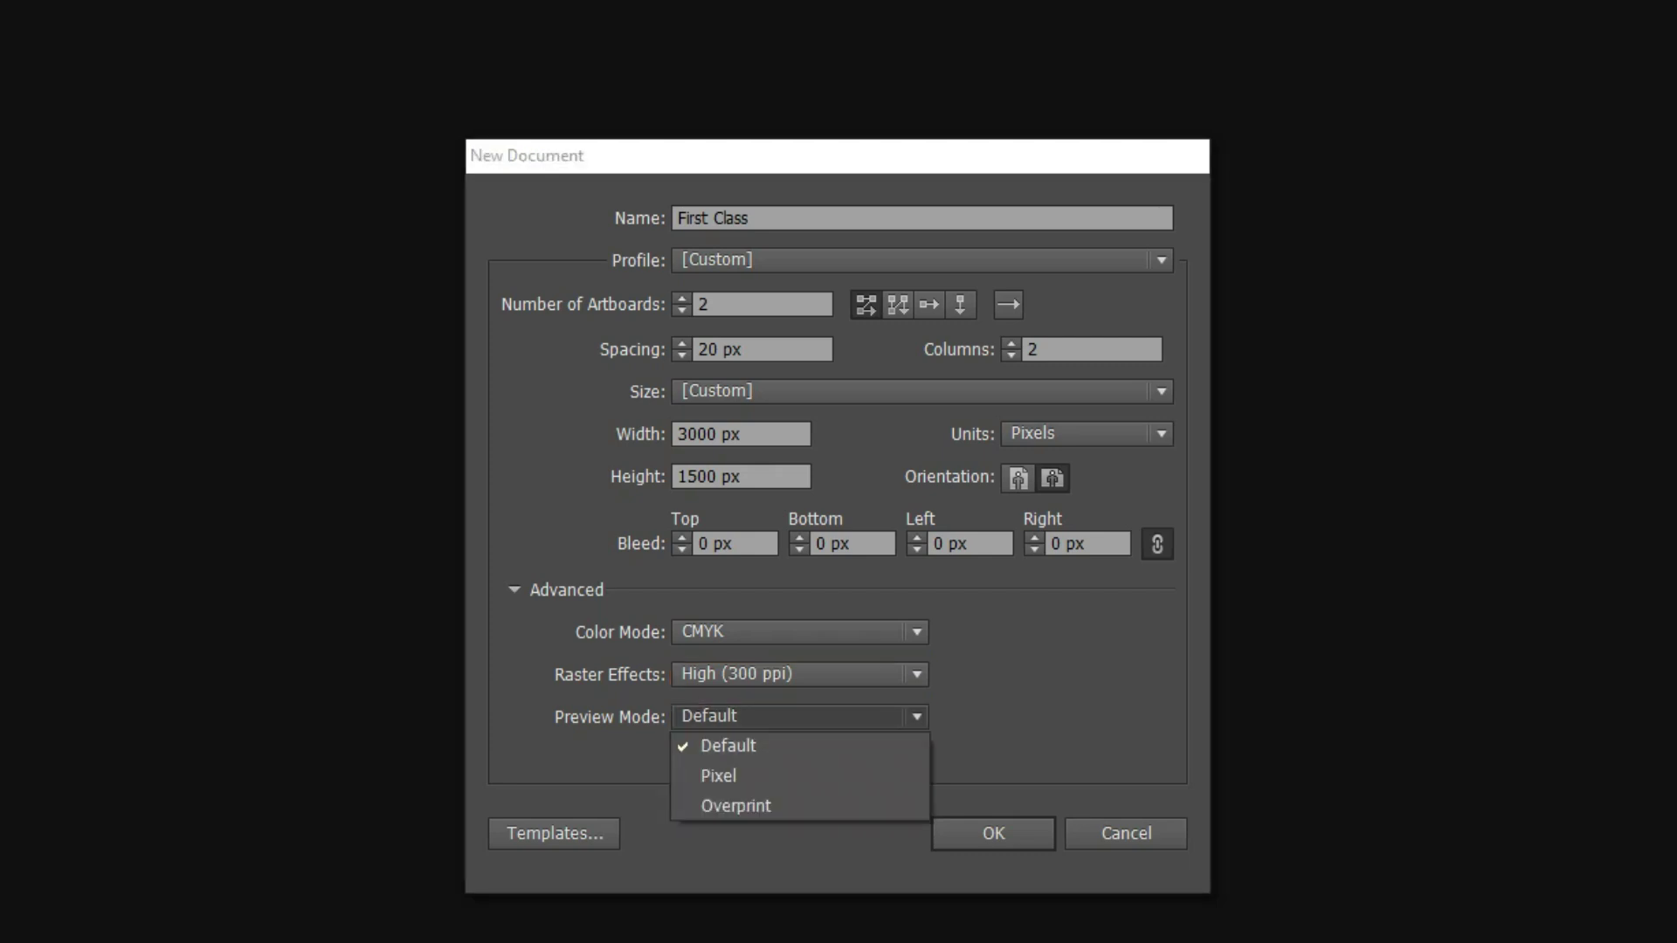
key(Escape)
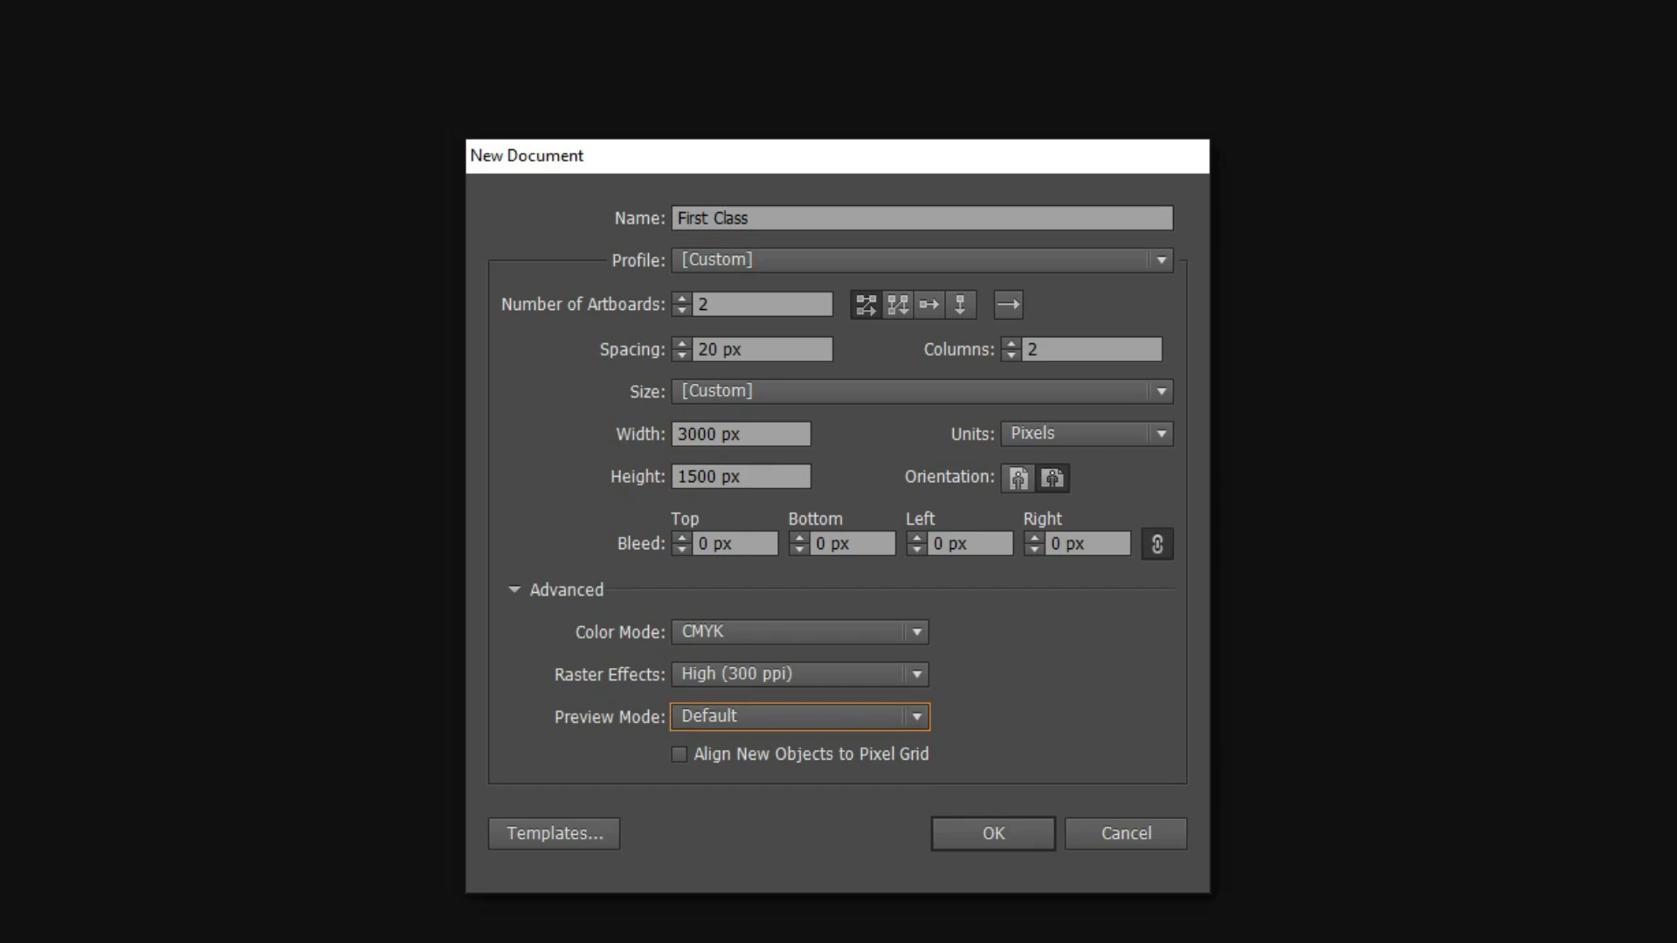
key(Return)
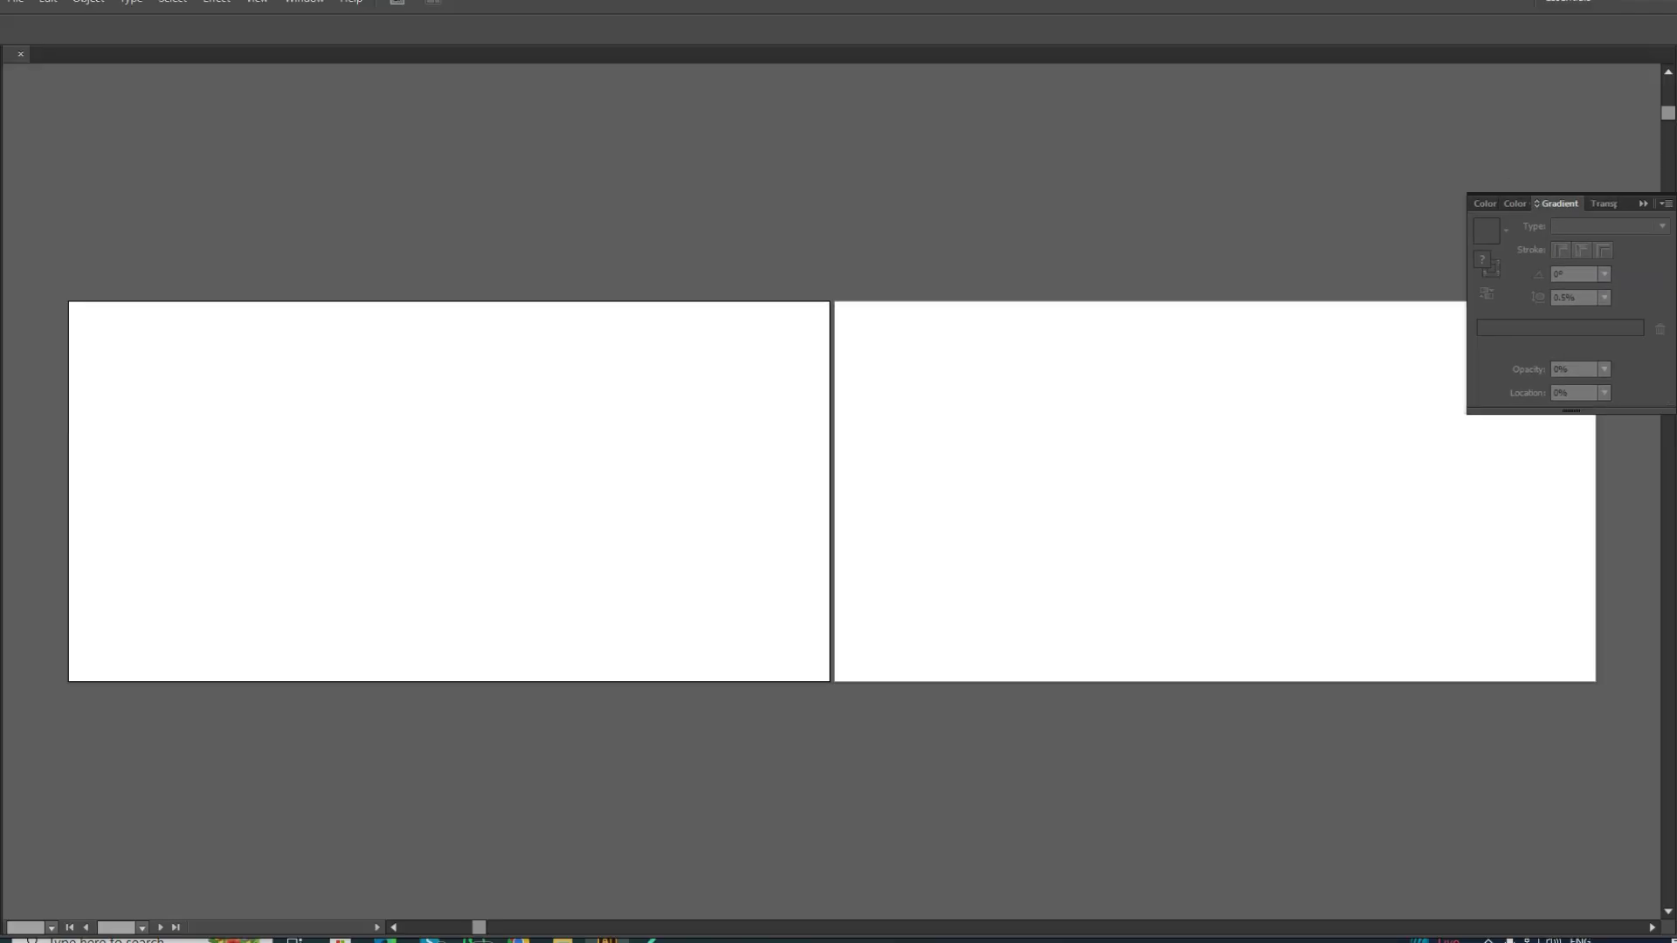